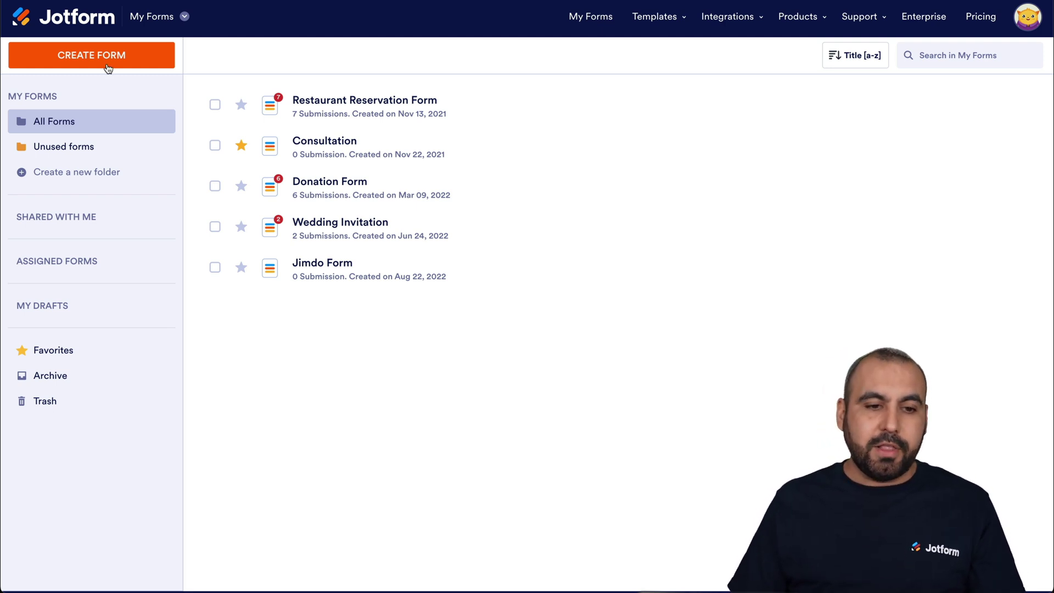
Step: Start a new Jotform form from a template and browse the Registration Forms templates
{"action": "left_click", "coordinate": [82, 65]}
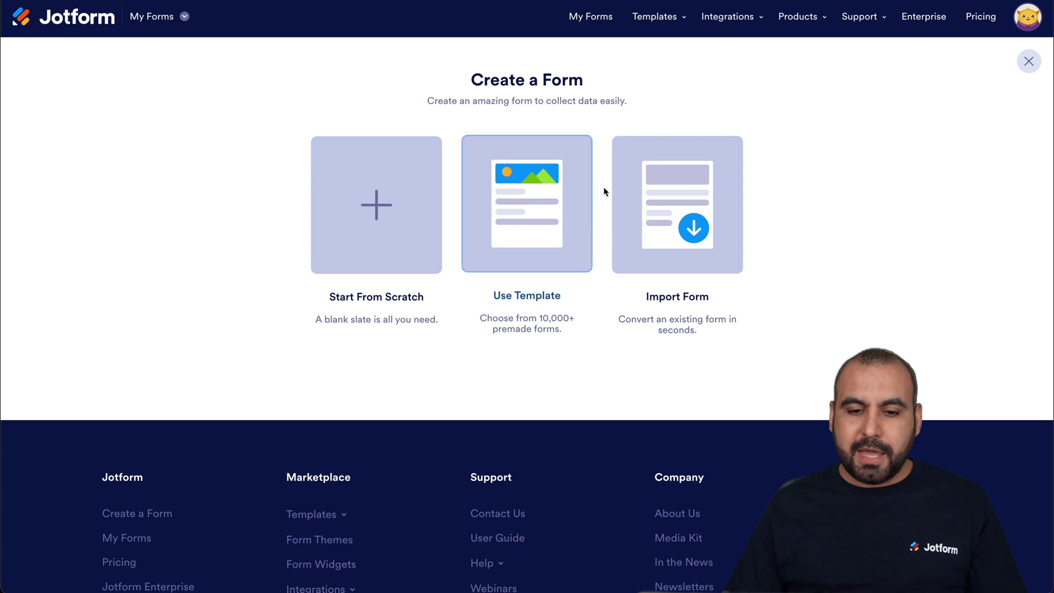
{"action": "left_click", "coordinate": [510, 207]}
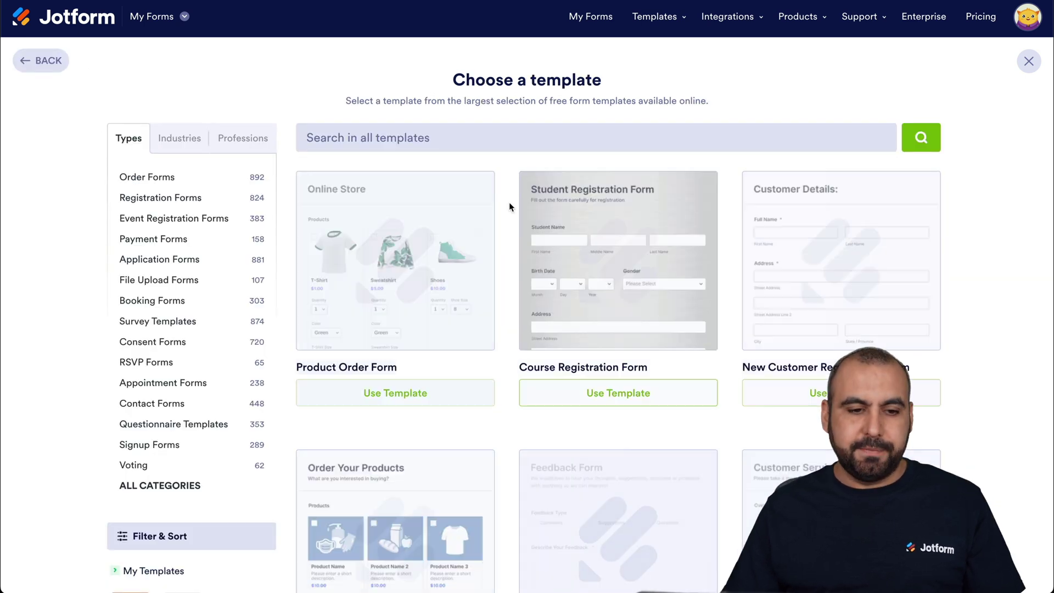
{"action": "left_click", "coordinate": [168, 198]}
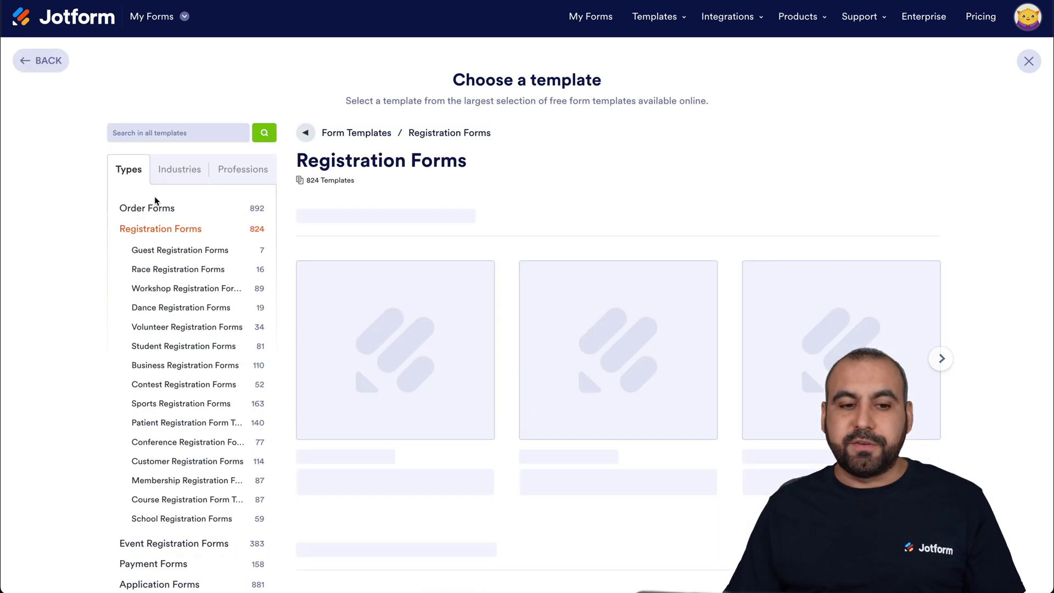
{"action": "scroll", "coordinate": [329, 286], "scroll_direction": "down", "scroll_amount": 3}
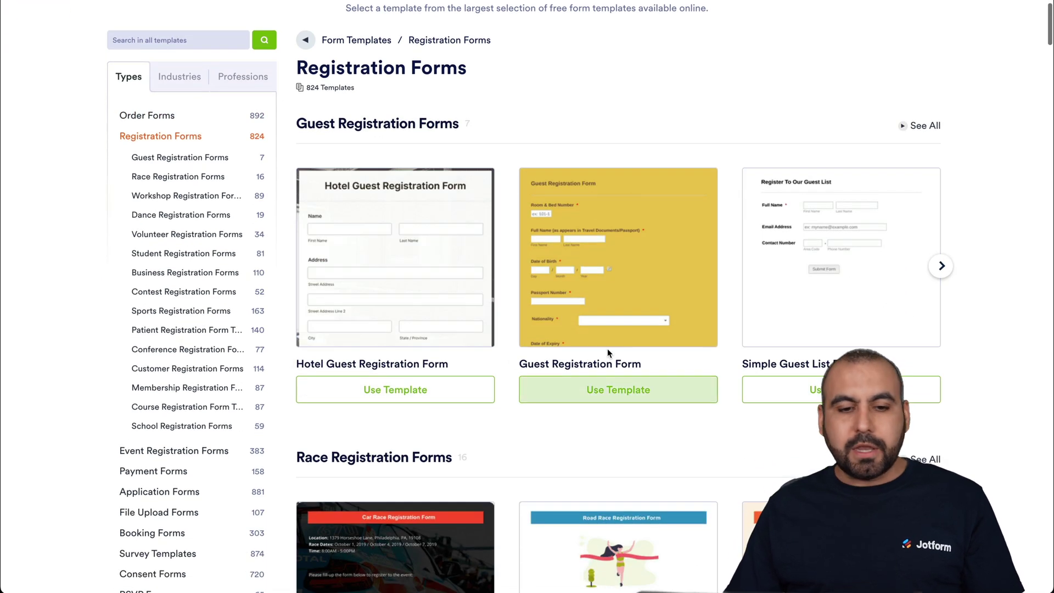
{"action": "scroll", "coordinate": [475, 308], "scroll_direction": "down", "scroll_amount": 1}
{"action": "scroll", "coordinate": [476, 308], "scroll_direction": "down", "scroll_amount": 2}
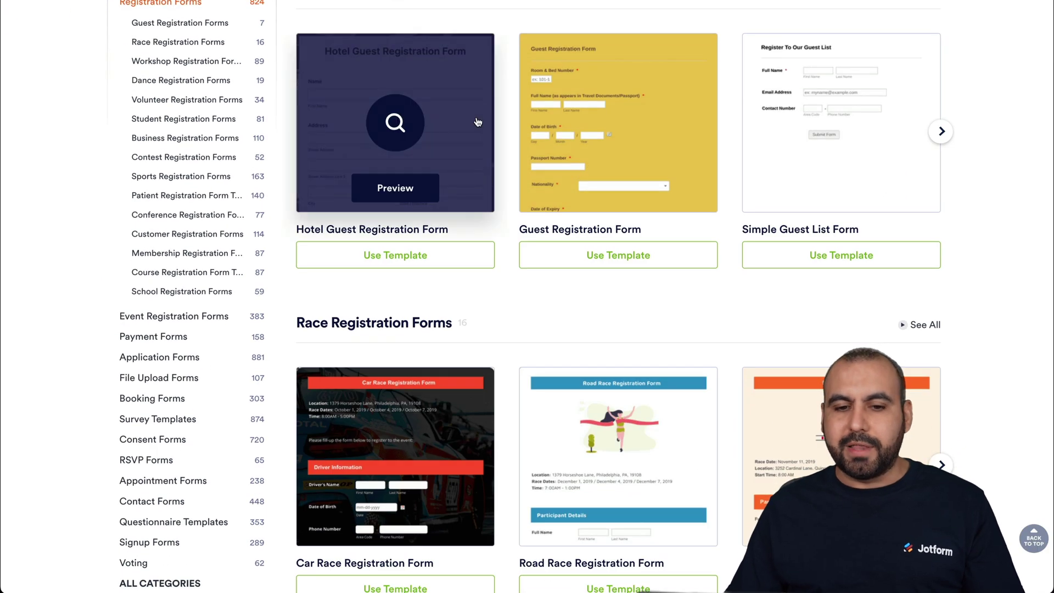
Step: Preview the Hotel Guest Registration template, then preview and use the Simple Guest List Form
{"action": "left_click", "coordinate": [477, 119]}
{"action": "scroll", "coordinate": [531, 397], "scroll_direction": "down", "scroll_amount": 7}
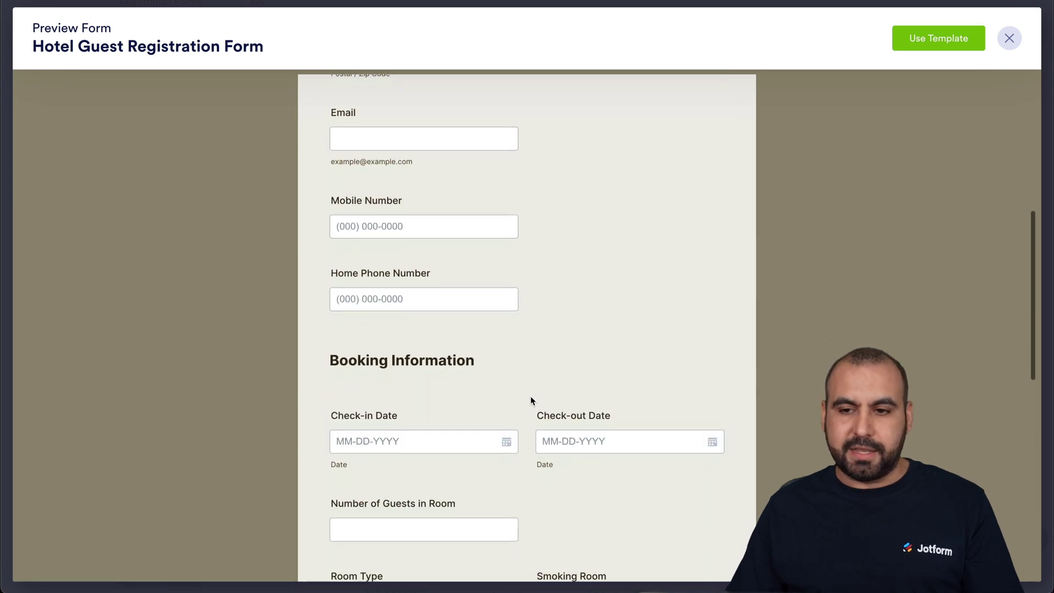
{"action": "scroll", "coordinate": [530, 396], "scroll_direction": "up", "scroll_amount": 6}
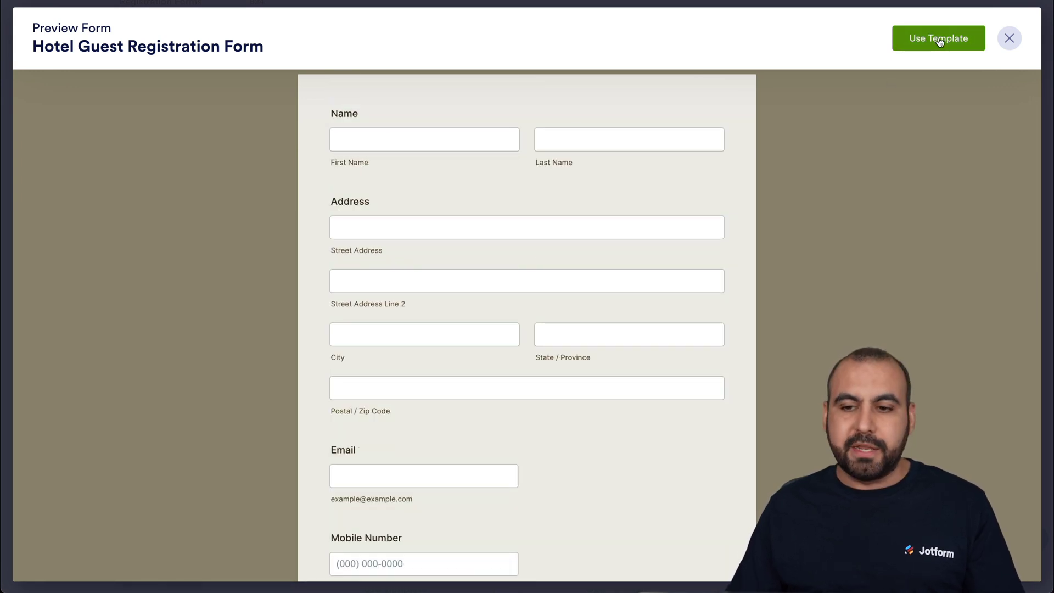
{"action": "left_click", "coordinate": [1010, 39]}
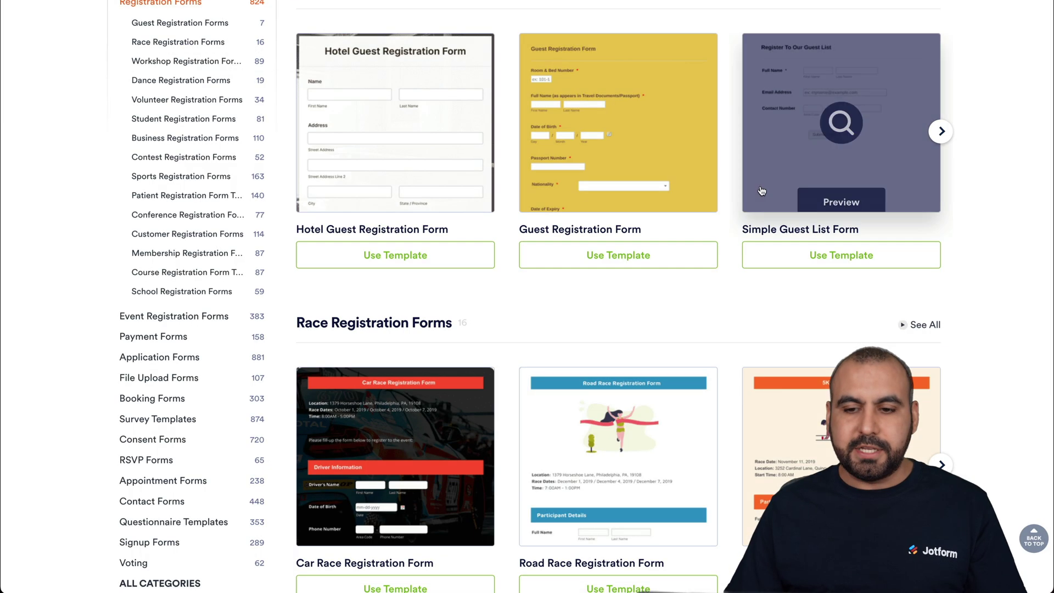
{"action": "left_click", "coordinate": [833, 124]}
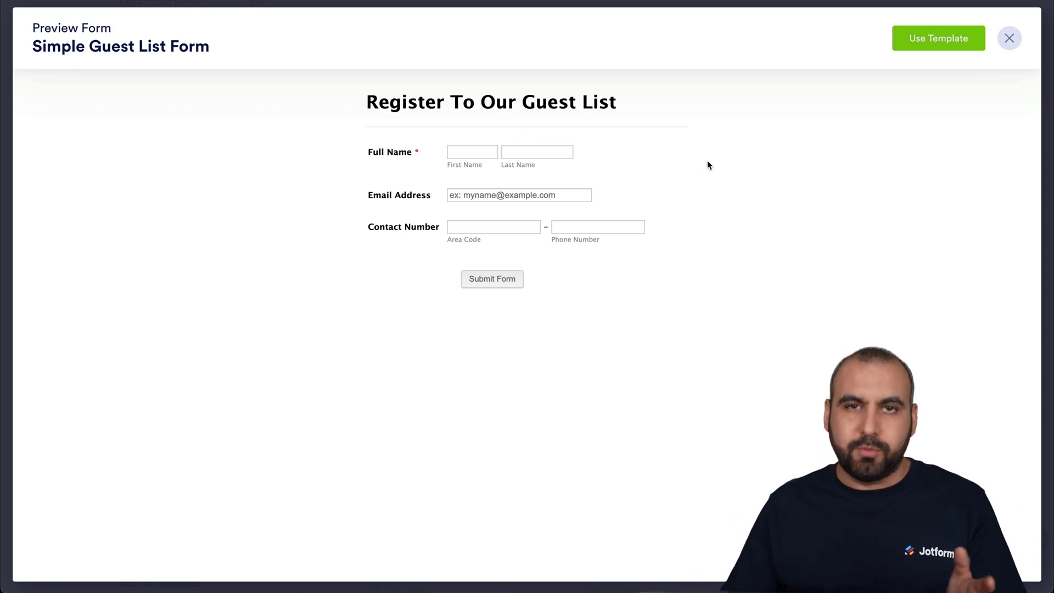
{"action": "left_click", "coordinate": [925, 38]}
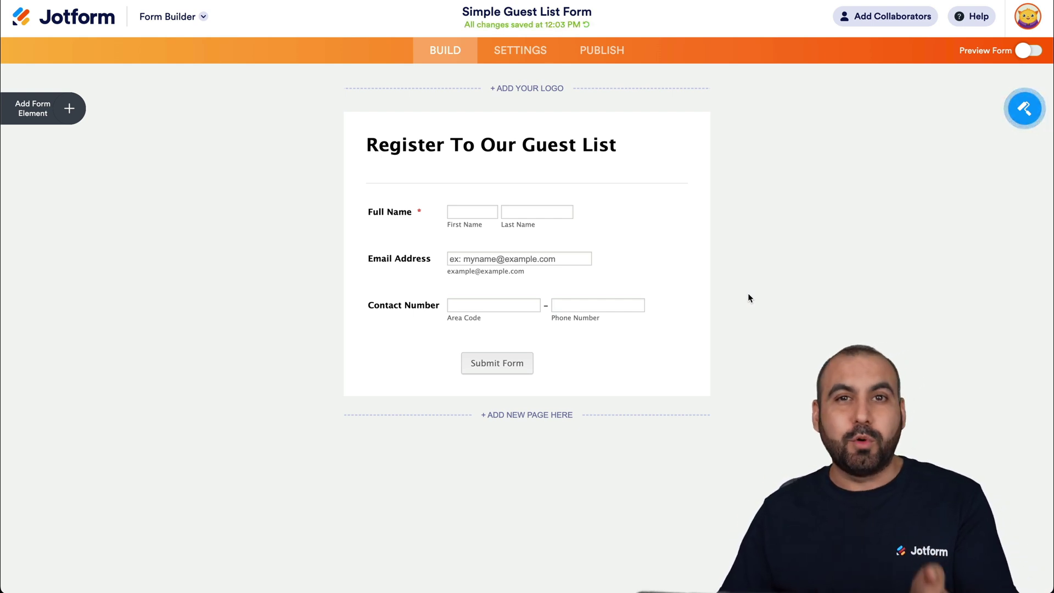
Step: Check the 'Register To Our Guest List' heading and Full Name field, then go to Publish
{"action": "left_click", "coordinate": [421, 146]}
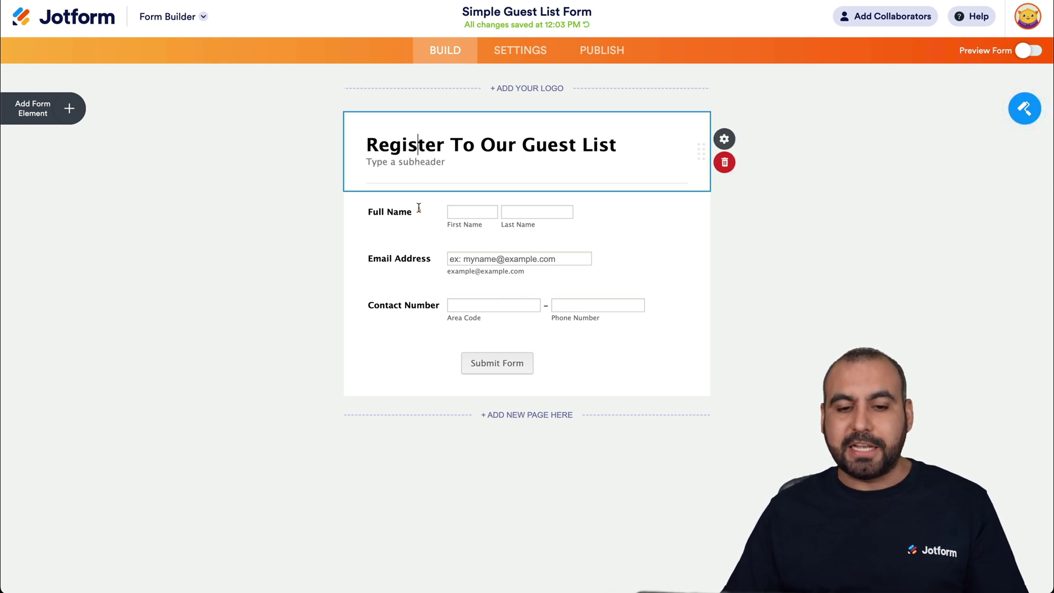
{"action": "left_click", "coordinate": [391, 212]}
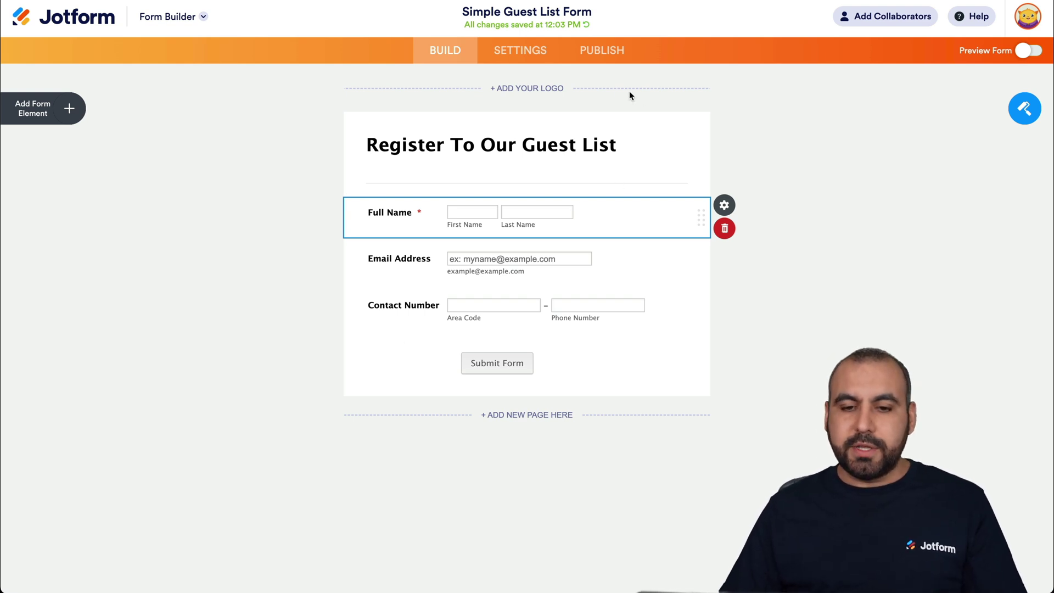
{"action": "left_click", "coordinate": [623, 50]}
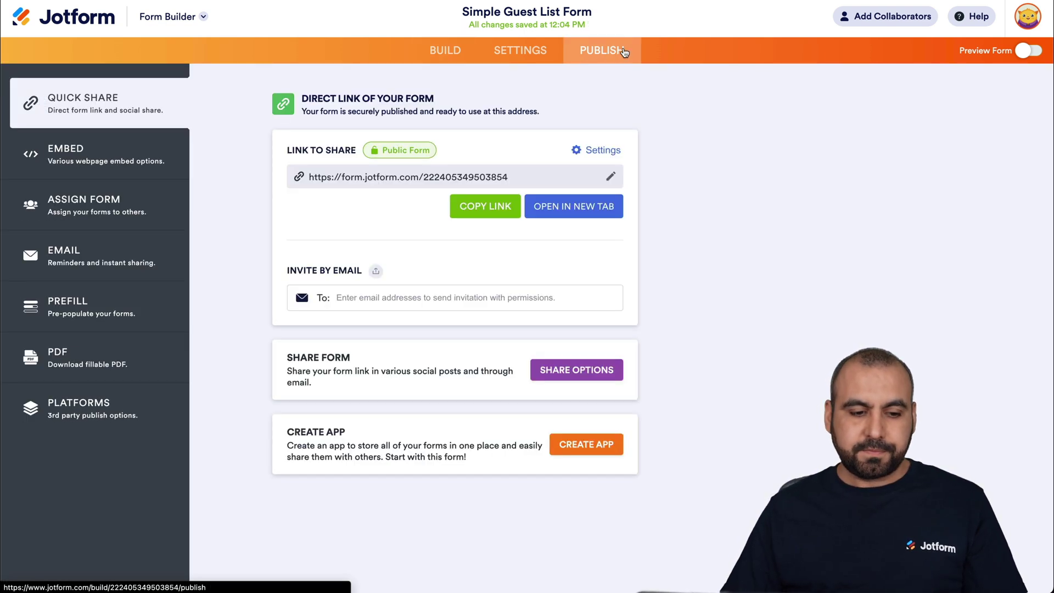
Step: Find Shopify among the publishing Platforms by searching 'shopif' and copy its embed code
{"action": "left_click", "coordinate": [130, 411]}
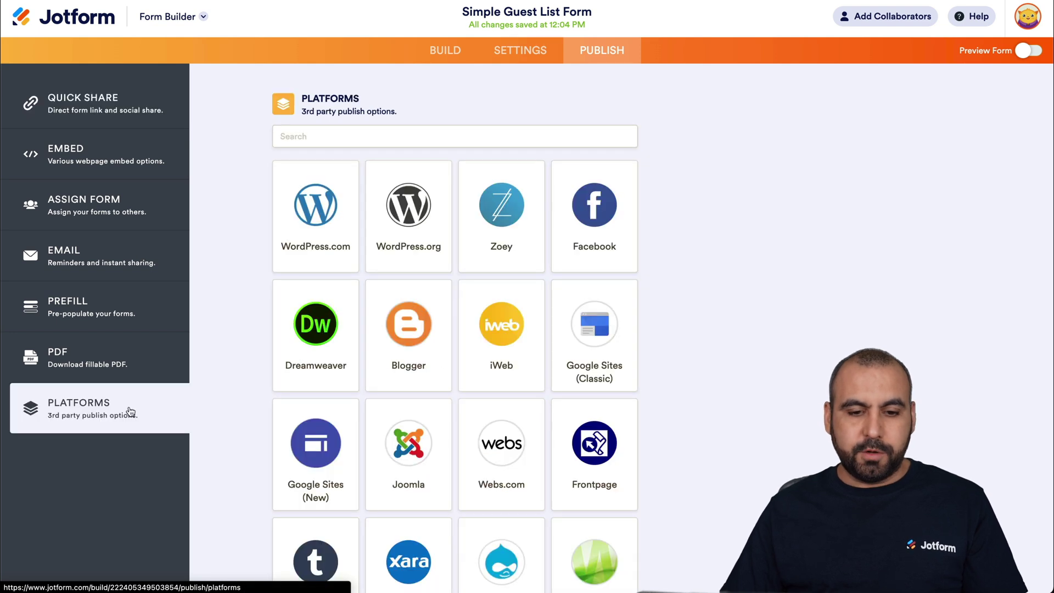
{"action": "left_click", "coordinate": [407, 133]}
{"action": "type", "text": "shopif"}
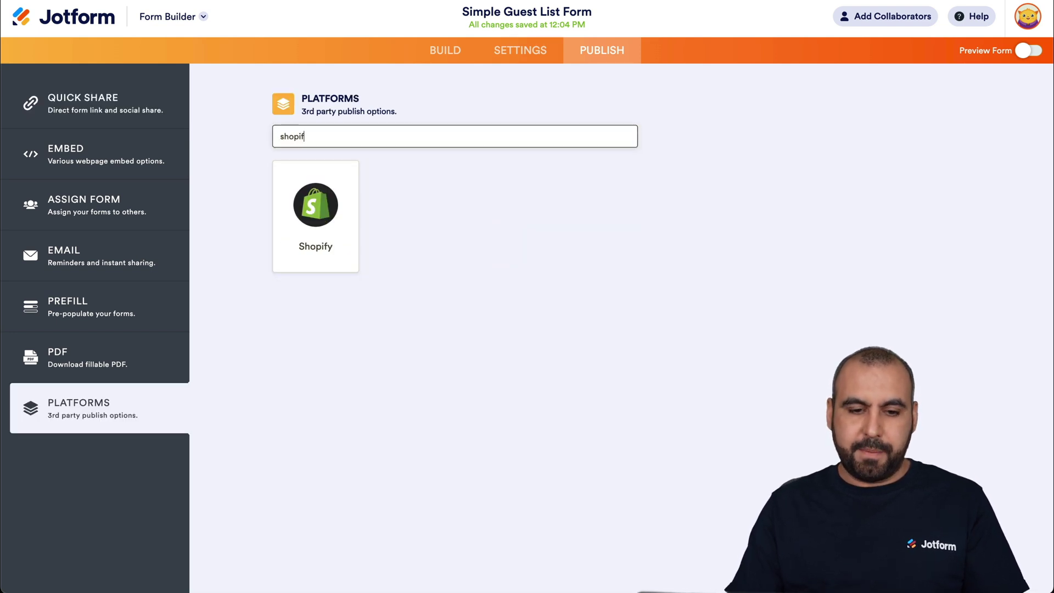
{"action": "left_click", "coordinate": [340, 170]}
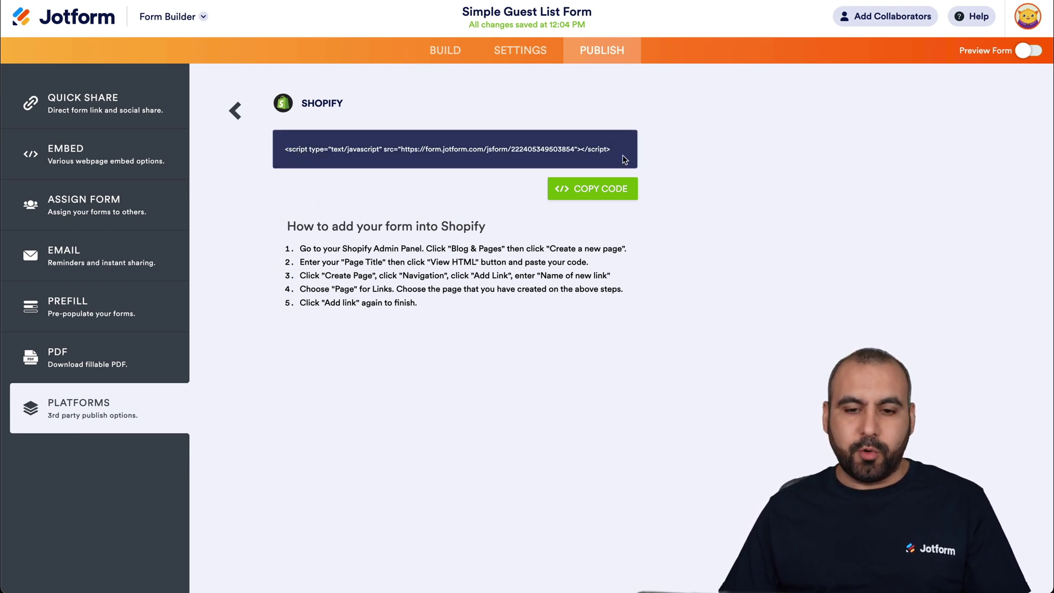
{"action": "left_click", "coordinate": [596, 195]}
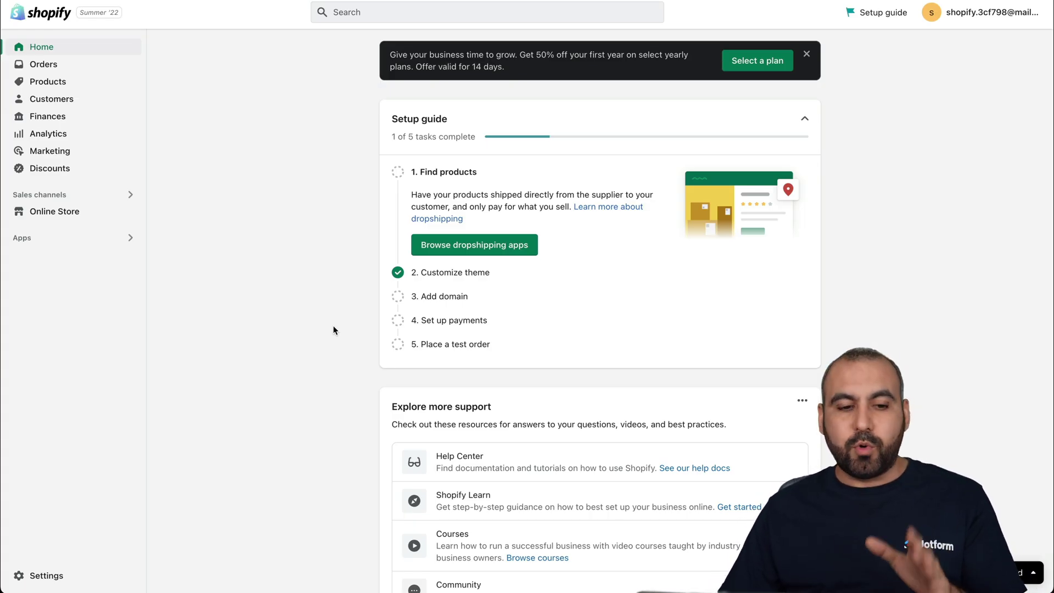
Step: Add a new store page under Online Store > Pages titled 'Registration Form'
{"action": "left_click", "coordinate": [58, 212]}
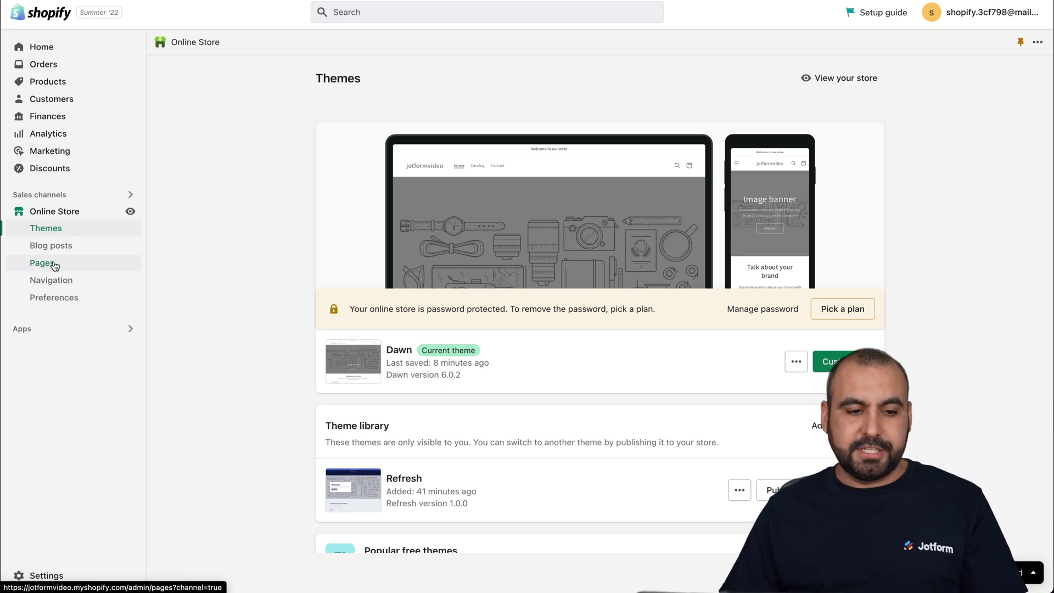
{"action": "left_click", "coordinate": [35, 265]}
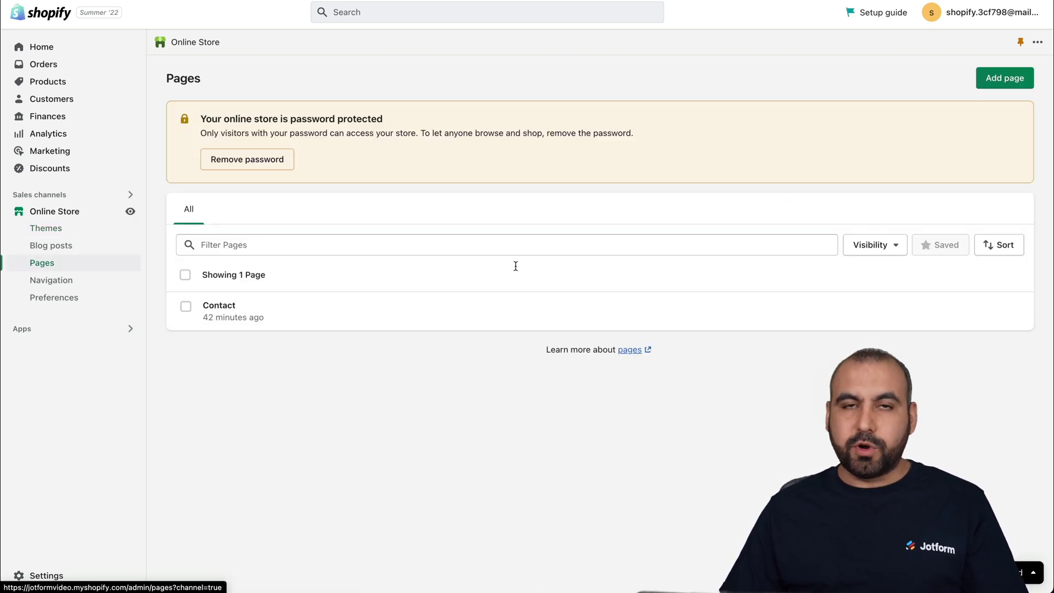
{"action": "left_click", "coordinate": [1004, 78]}
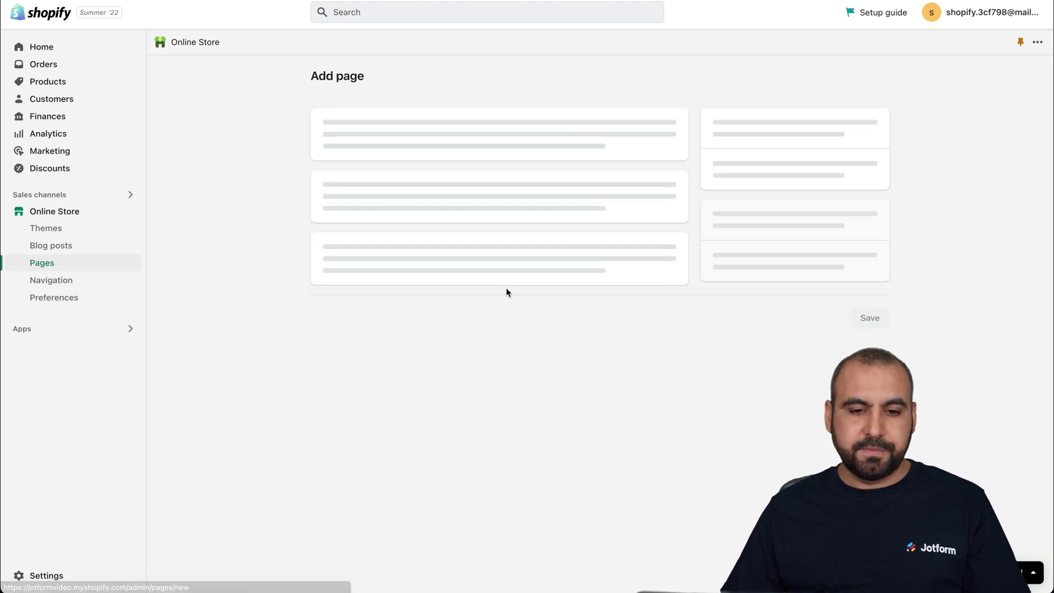
{"action": "left_click", "coordinate": [452, 144]}
{"action": "type", "text": "Registration Form"}
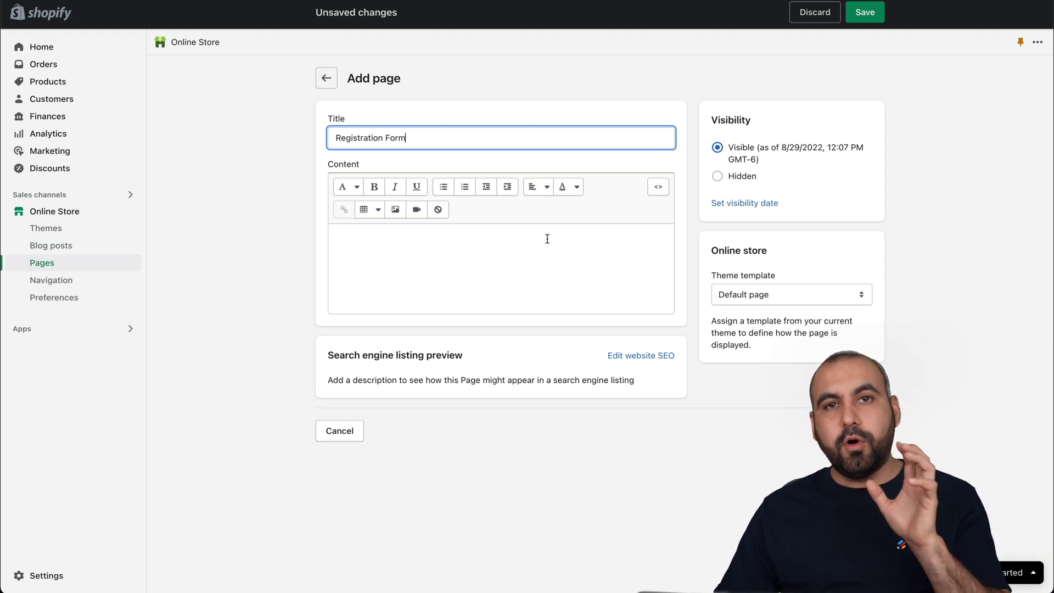
Step: Paste the Jotform embed script into the page's HTML content and save the page
{"action": "left_click", "coordinate": [659, 188]}
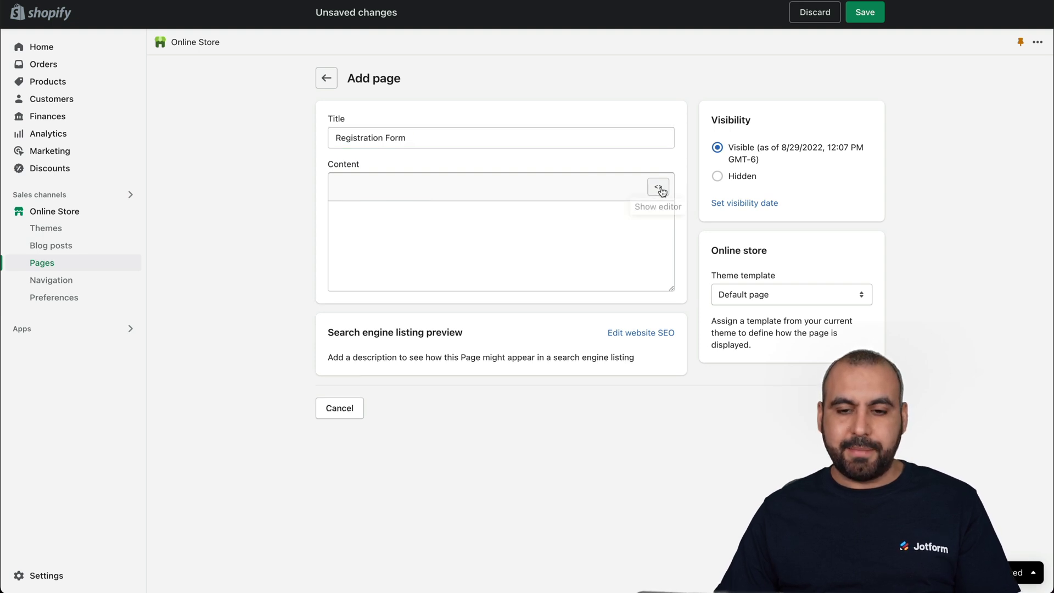
{"action": "left_click", "coordinate": [482, 248]}
{"action": "key", "text": "ctrl+v"}
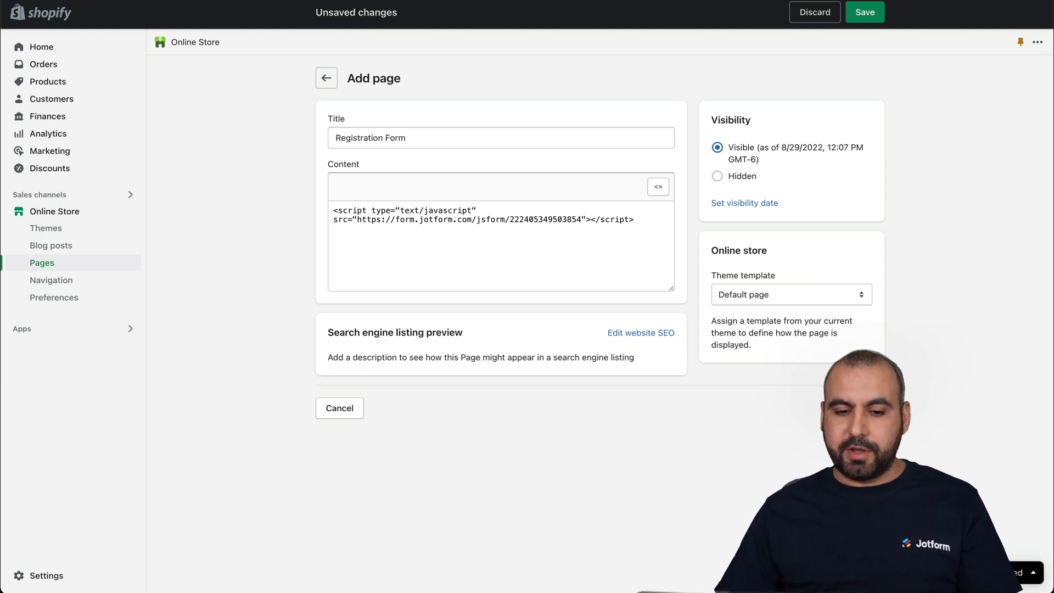
{"action": "key", "text": "ctrl+s"}
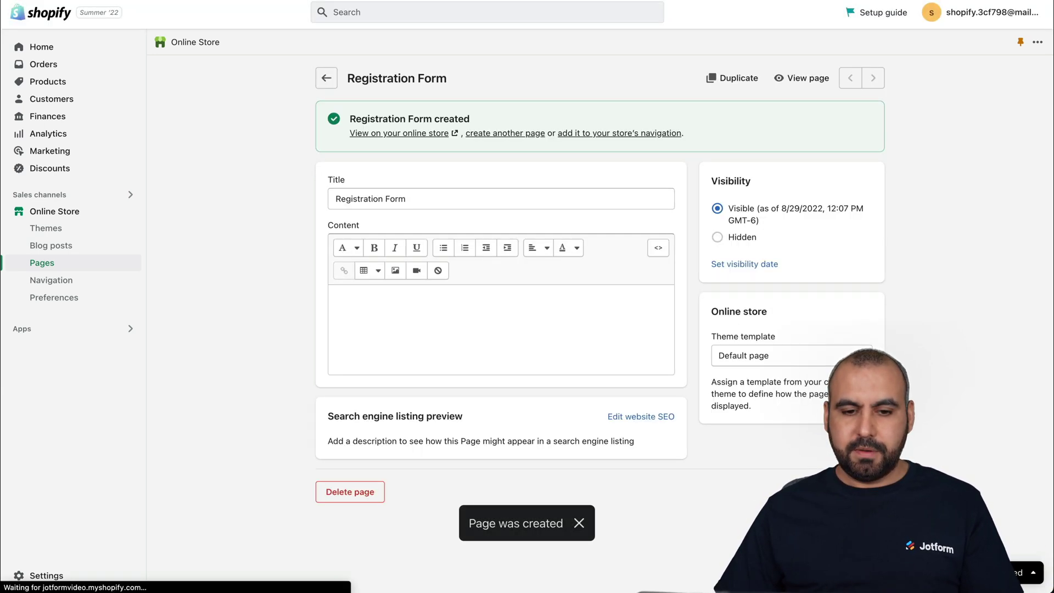
Step: Go back from the Registration Form page to the store's Pages list
{"action": "left_click", "coordinate": [328, 77]}
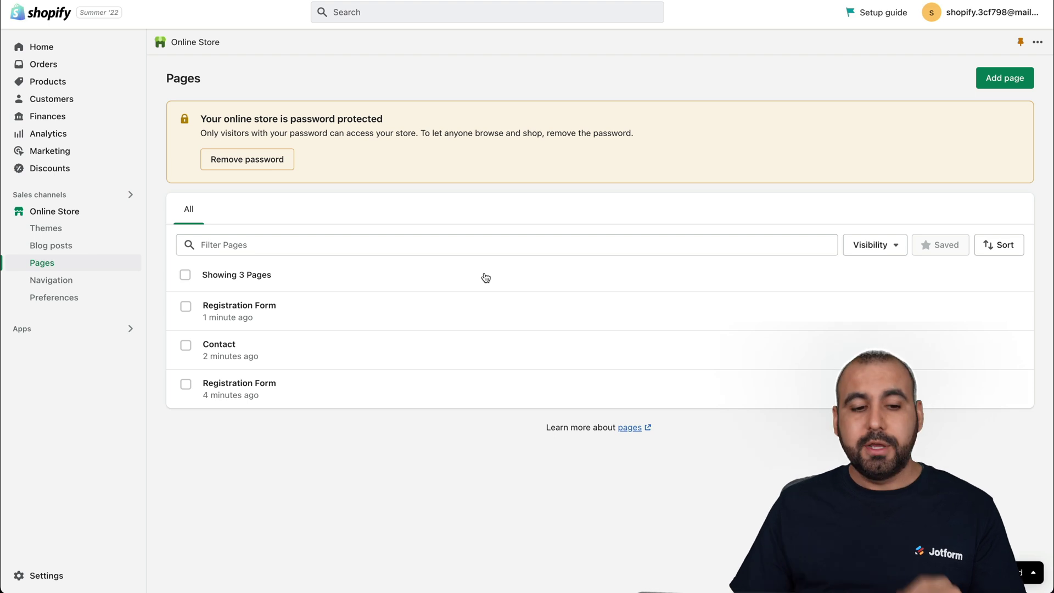
Step: Open Apps from the sidebar and view the Recommended apps, leading to the Shopify App Store
{"action": "left_click", "coordinate": [34, 331]}
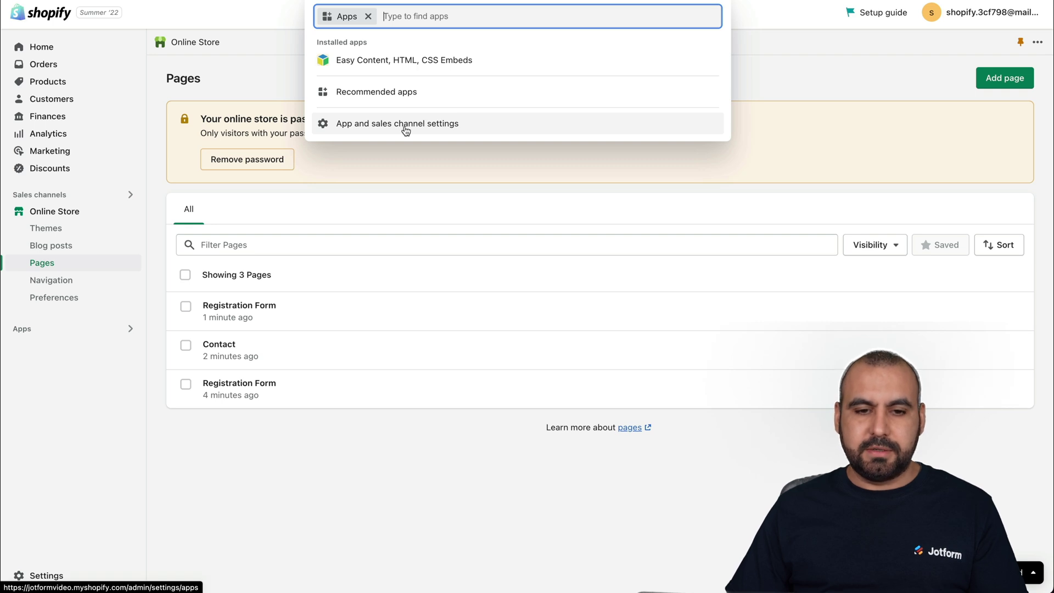
{"action": "left_click", "coordinate": [119, 481]}
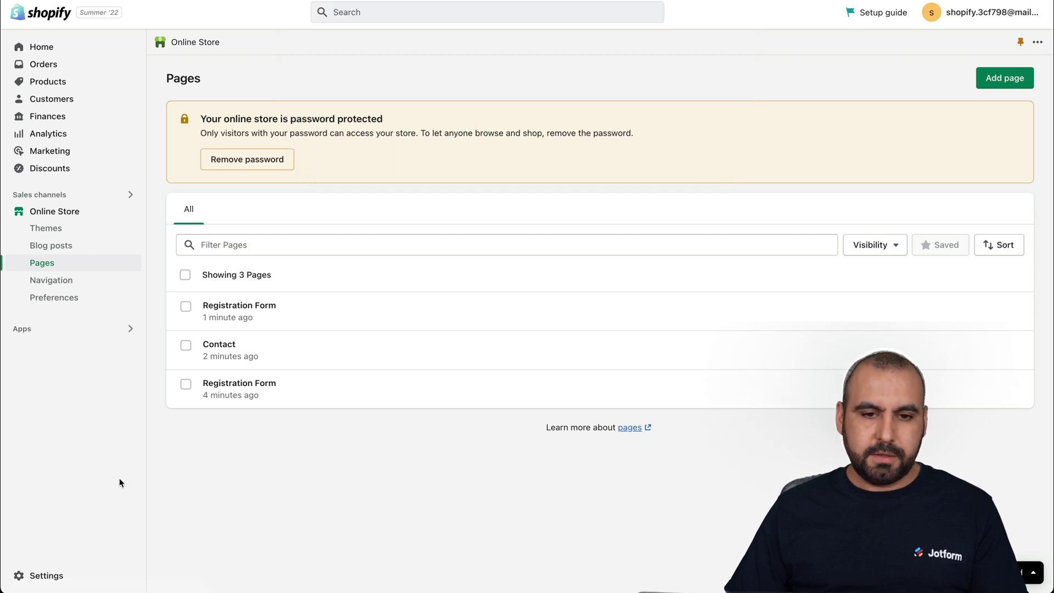
{"action": "left_click", "coordinate": [111, 327]}
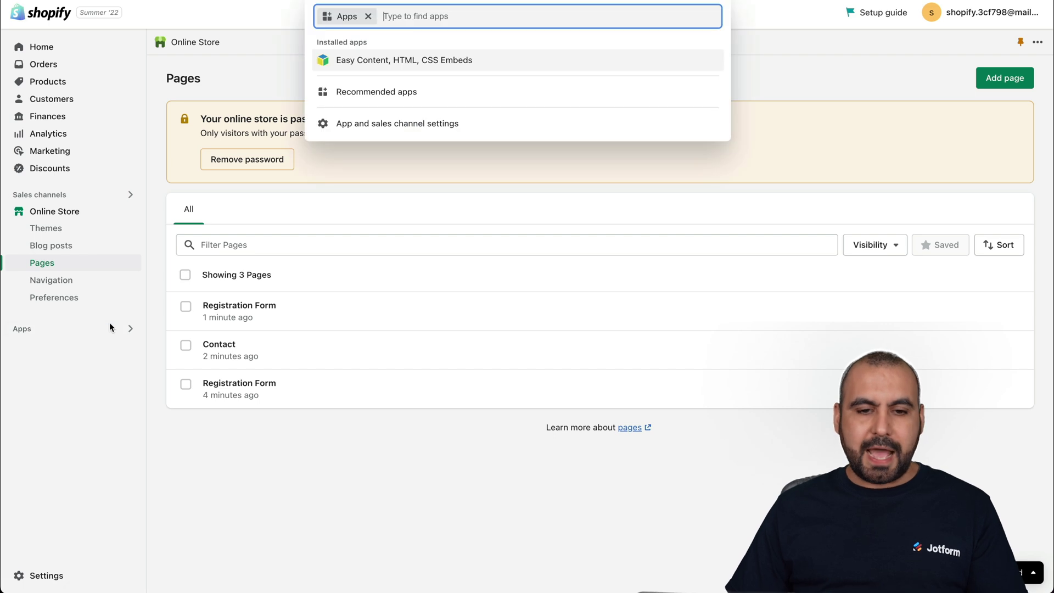
{"action": "left_click", "coordinate": [384, 96]}
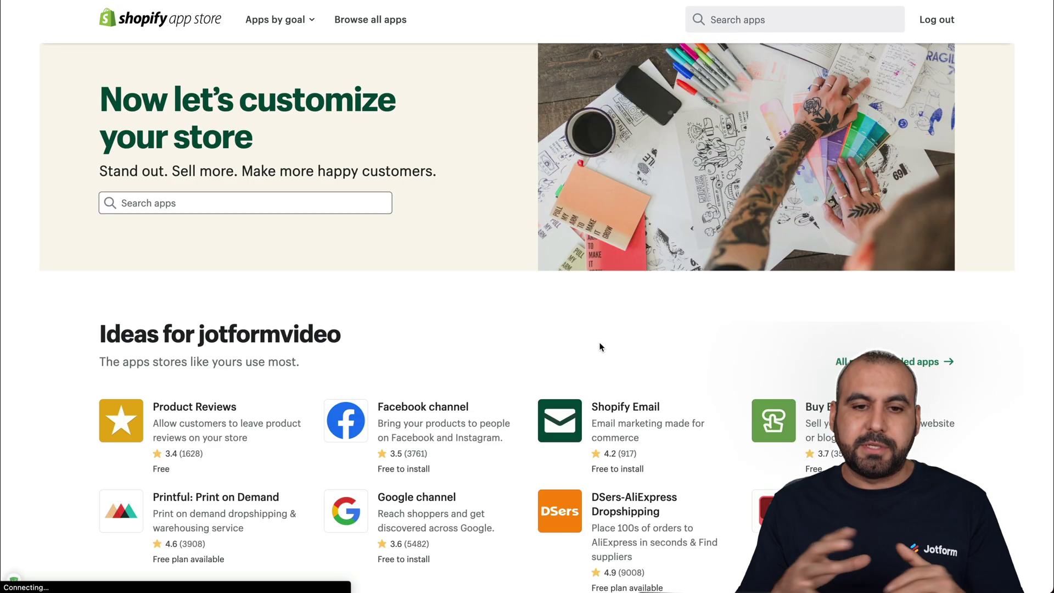
Step: Search the App Store for 'html' and open the Easy Content, HTML, CSS Embeds app
{"action": "left_click", "coordinate": [260, 207]}
{"action": "type", "text": "html"}
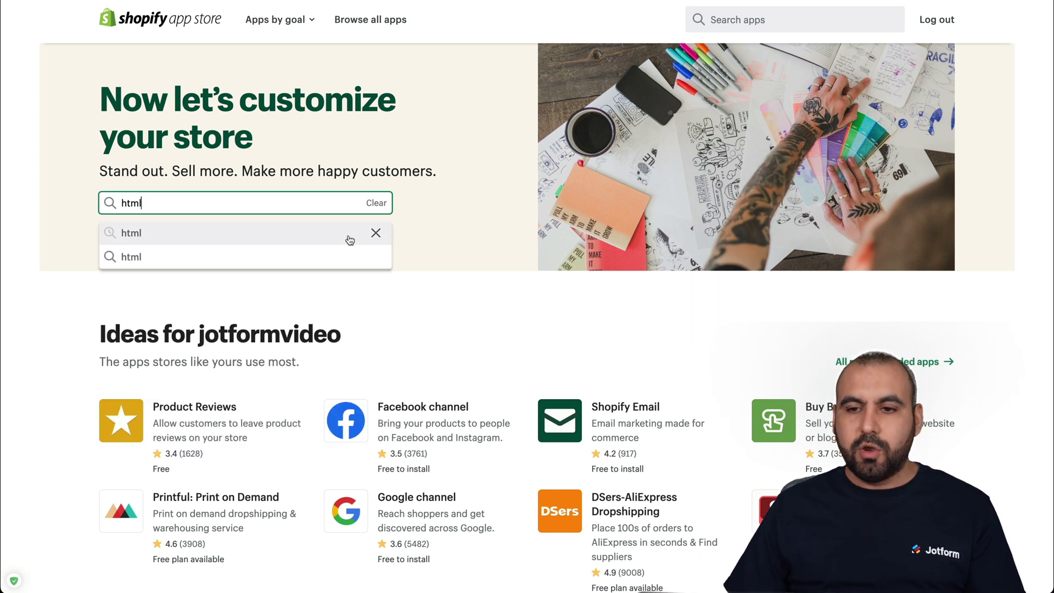
{"action": "key", "text": "Return"}
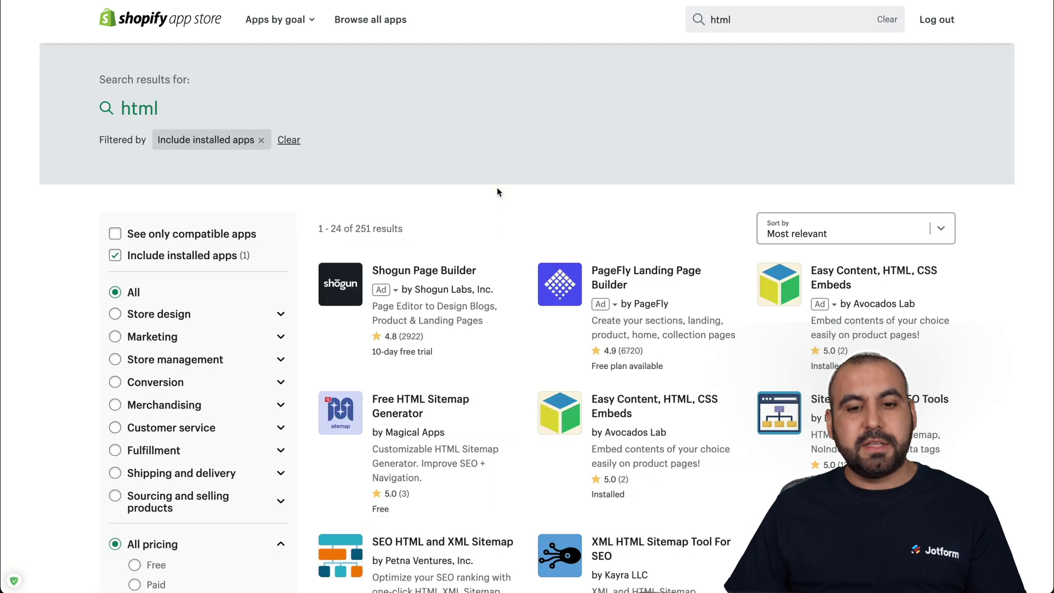
{"action": "scroll", "coordinate": [497, 191], "scroll_direction": "down", "scroll_amount": 3}
{"action": "scroll", "coordinate": [498, 190], "scroll_direction": "down", "scroll_amount": 1}
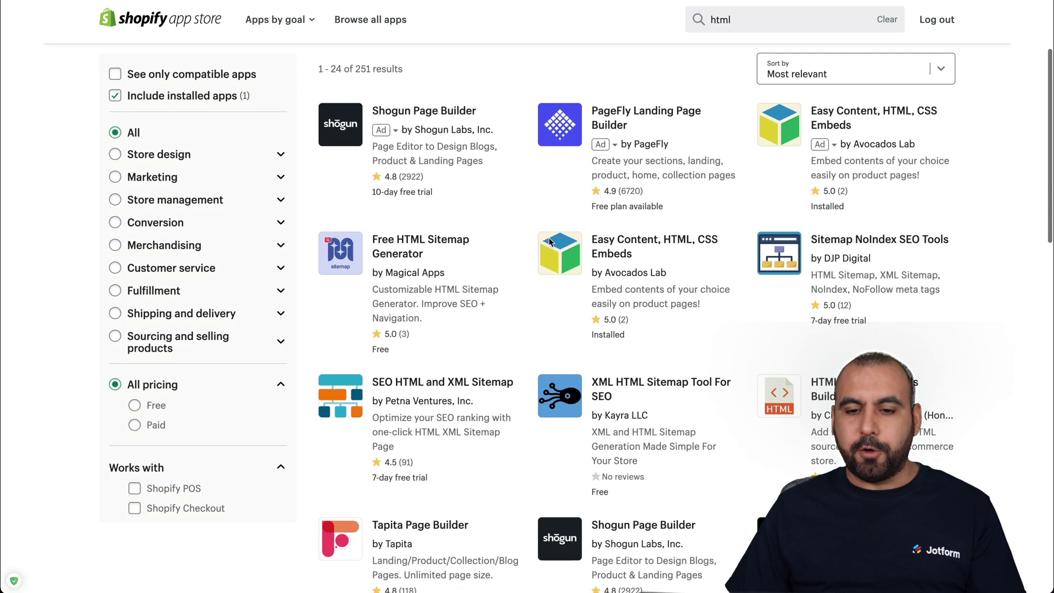
{"action": "left_click", "coordinate": [659, 253]}
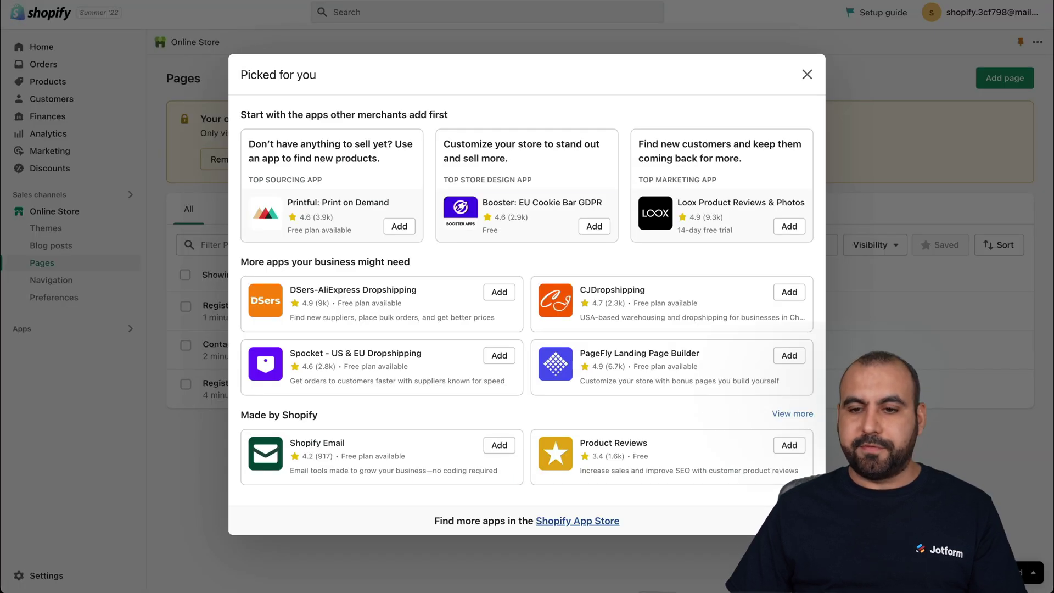
Step: Open the installed Easy Content app, confirm Activate app is Yes in Global Settings, and return to Contents
{"action": "left_click", "coordinate": [807, 74]}
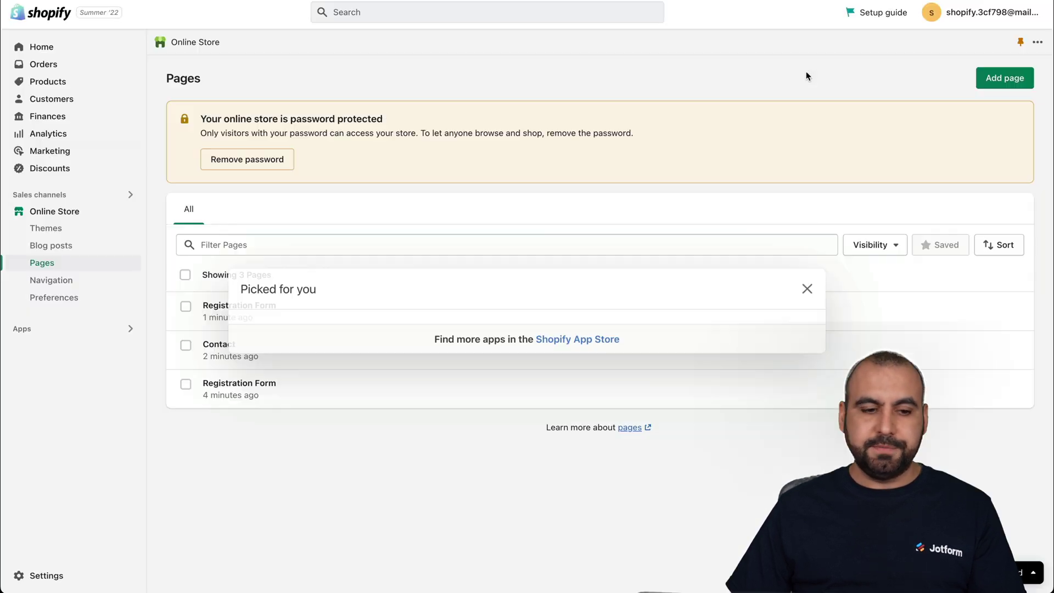
{"action": "left_click", "coordinate": [117, 338]}
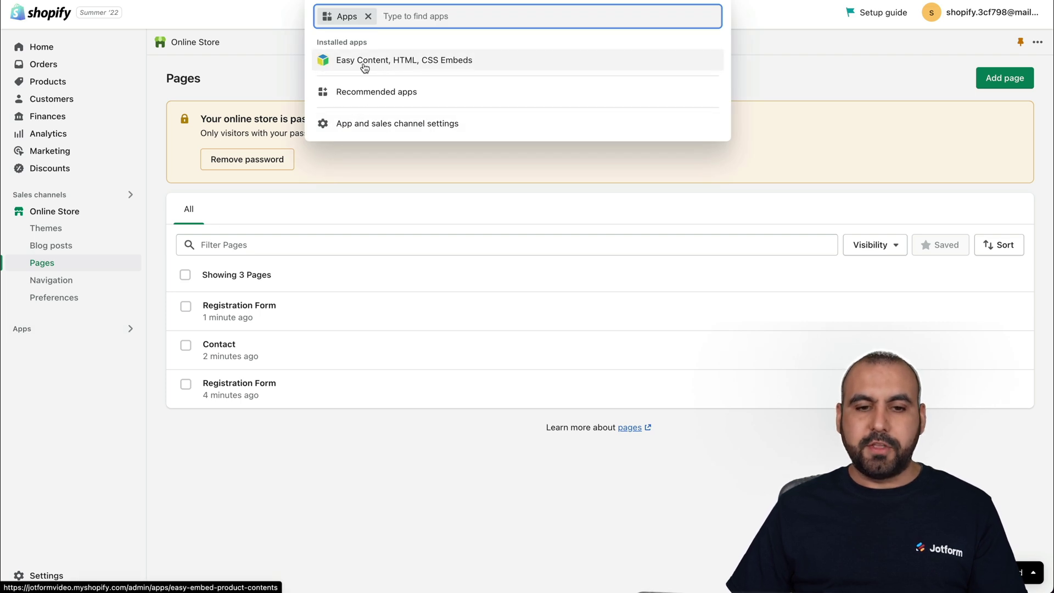
{"action": "left_click", "coordinate": [336, 64]}
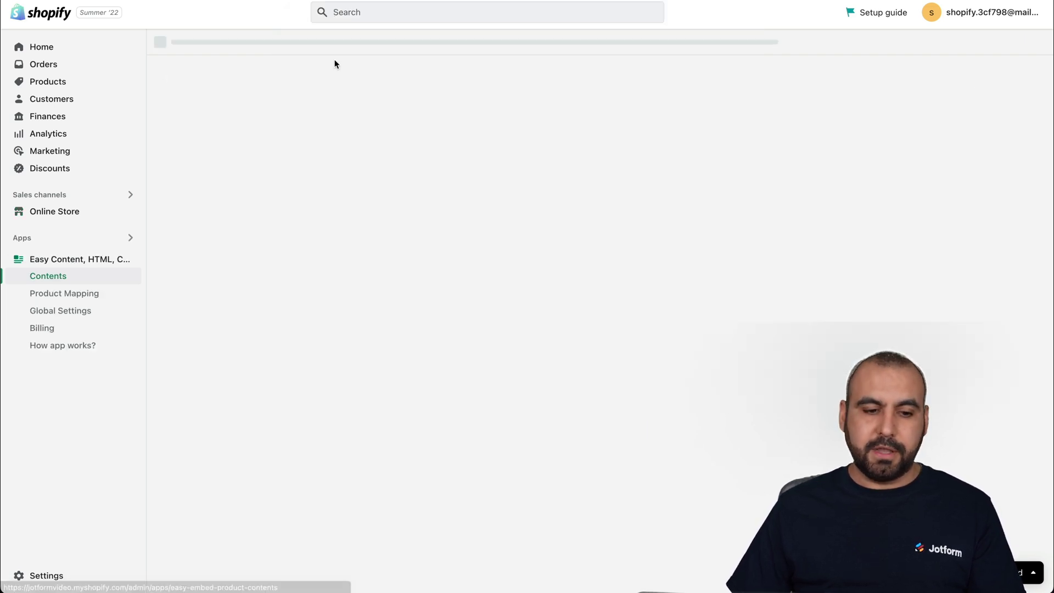
{"action": "left_click", "coordinate": [84, 312]}
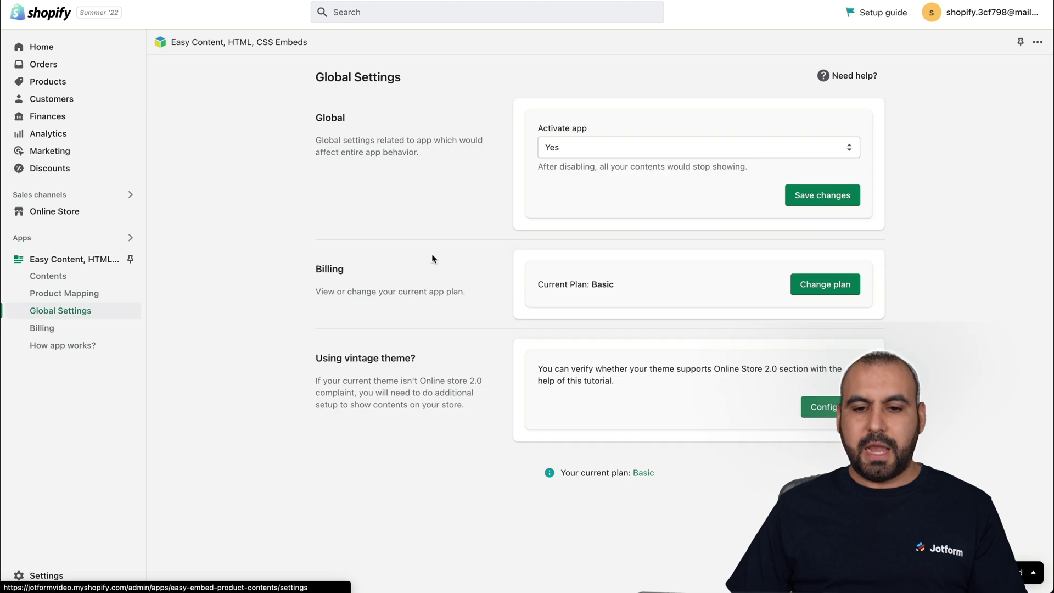
{"action": "left_click", "coordinate": [552, 148]}
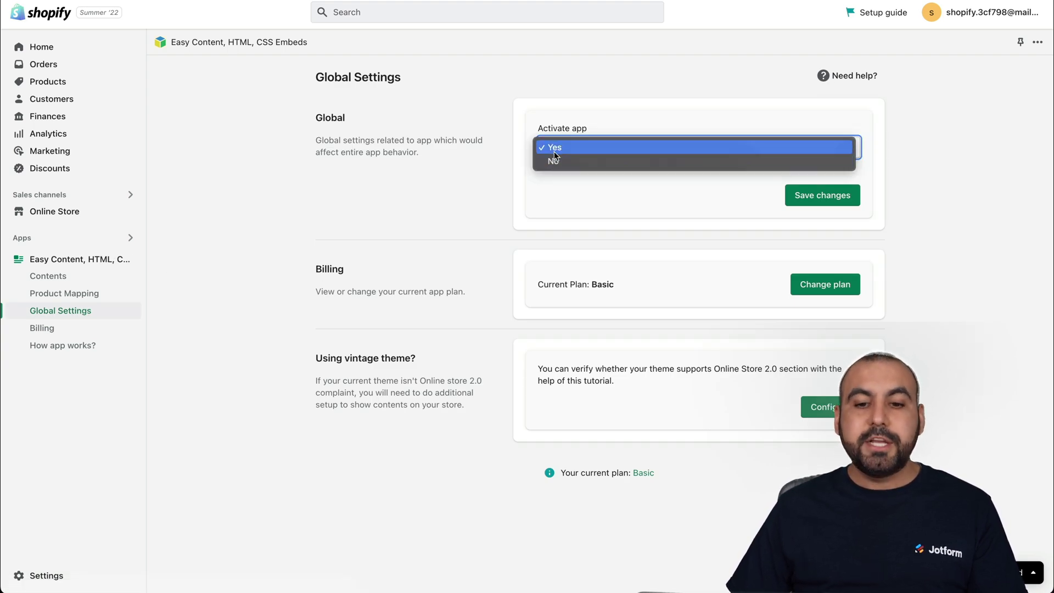
{"action": "left_click", "coordinate": [756, 204]}
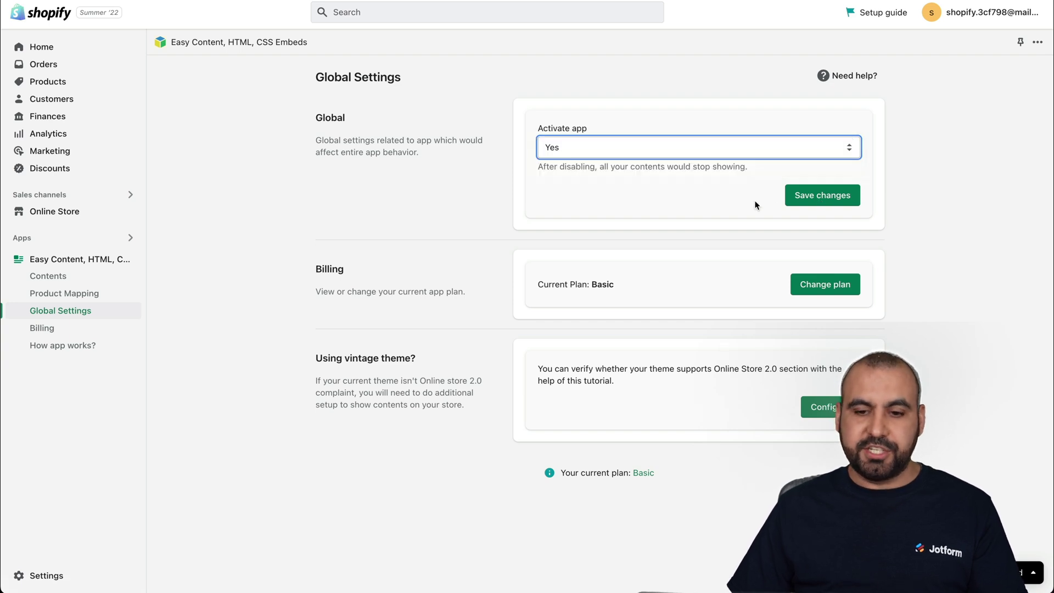
{"action": "left_click", "coordinate": [75, 281]}
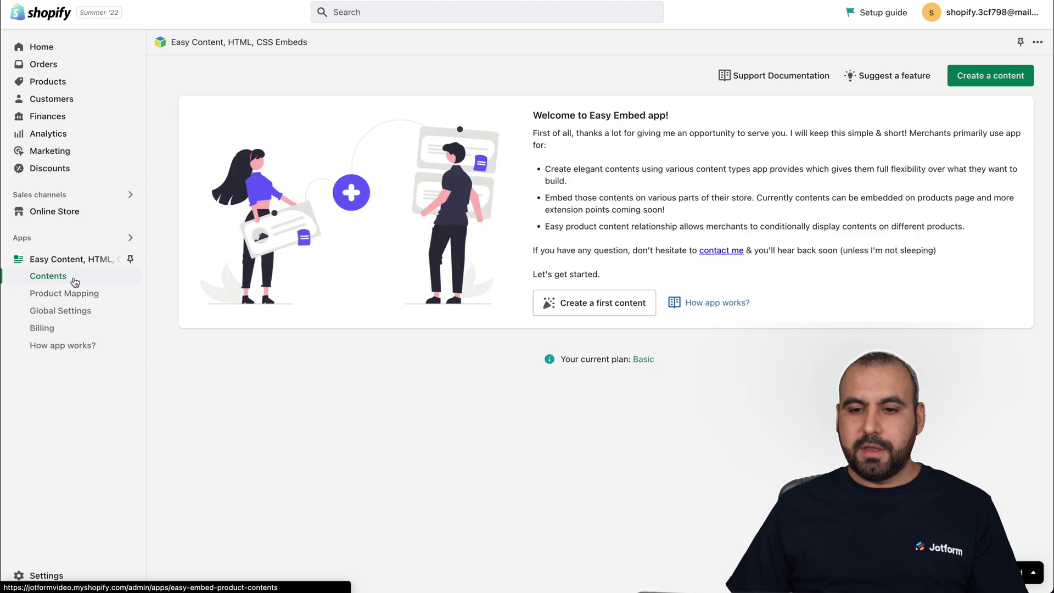
Step: Create a Custom HTML content named 'jotform1' and put the cursor in its Content box
{"action": "left_click", "coordinate": [979, 79]}
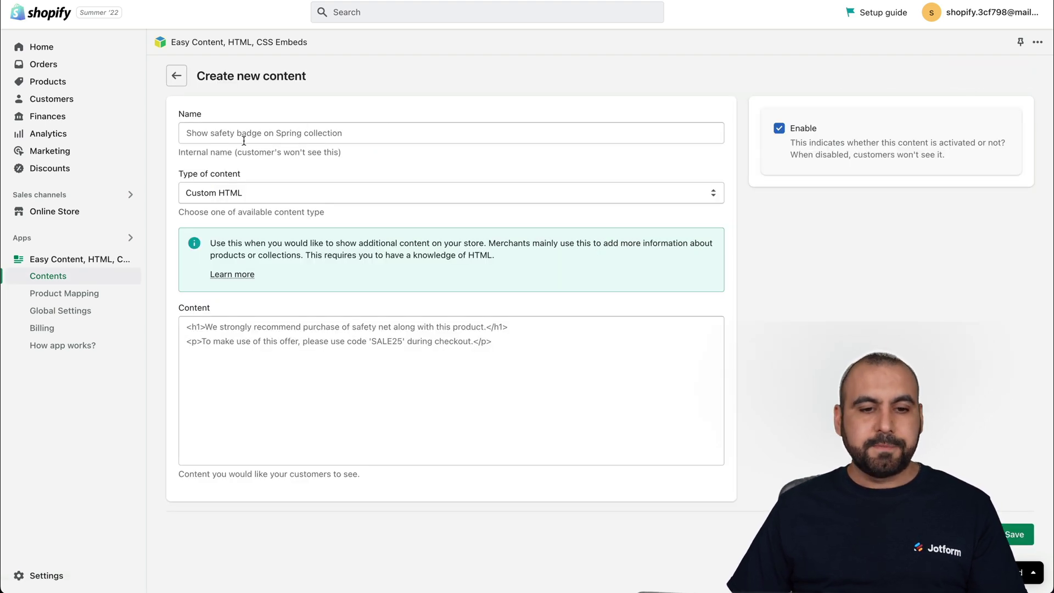
{"action": "left_click", "coordinate": [267, 135]}
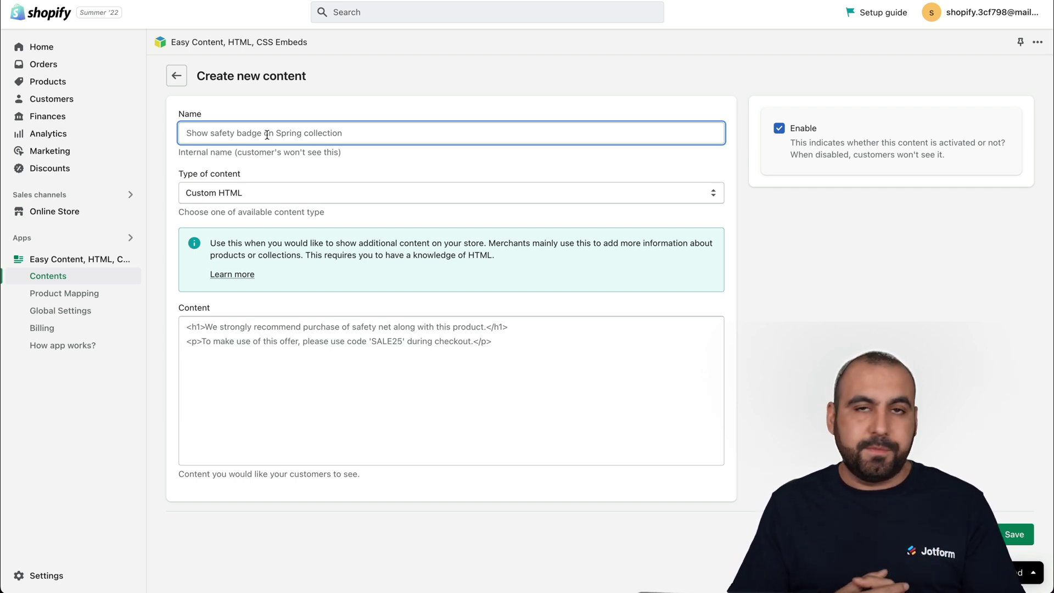
{"action": "type", "text": "jotform1"}
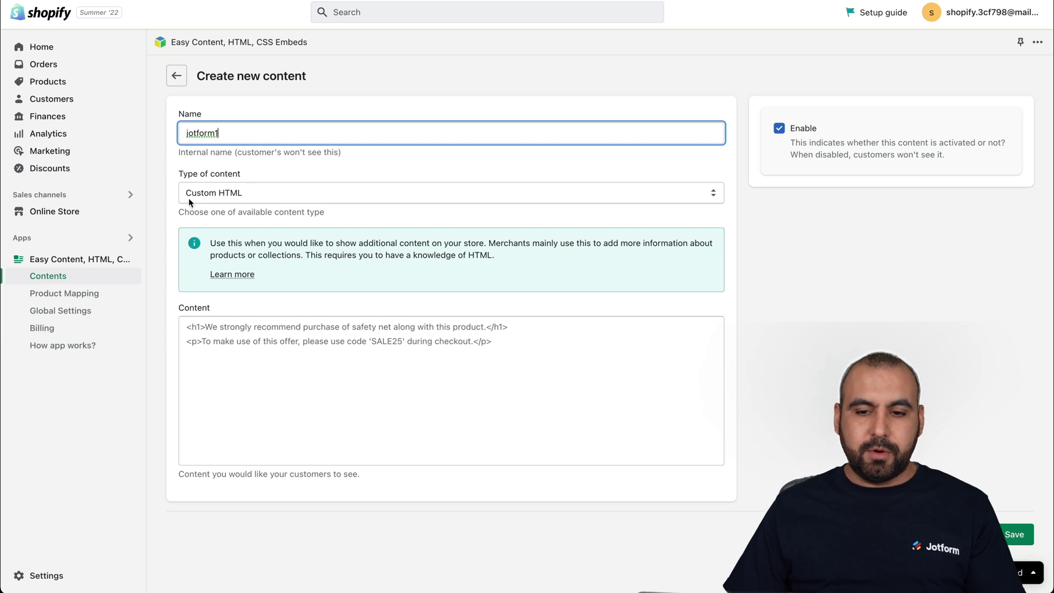
{"action": "left_click", "coordinate": [219, 197]}
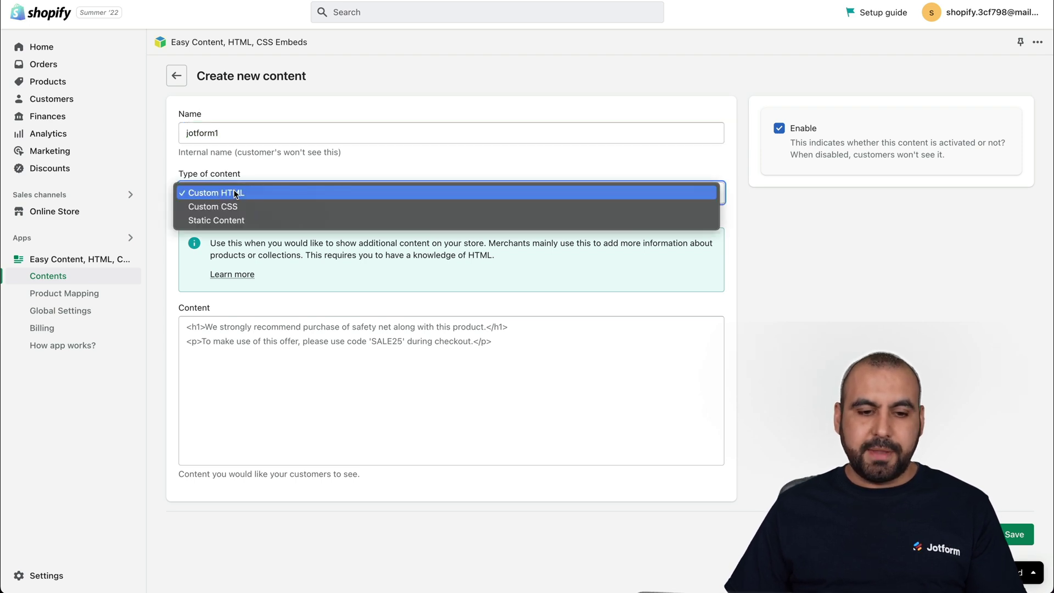
{"action": "left_click", "coordinate": [321, 375]}
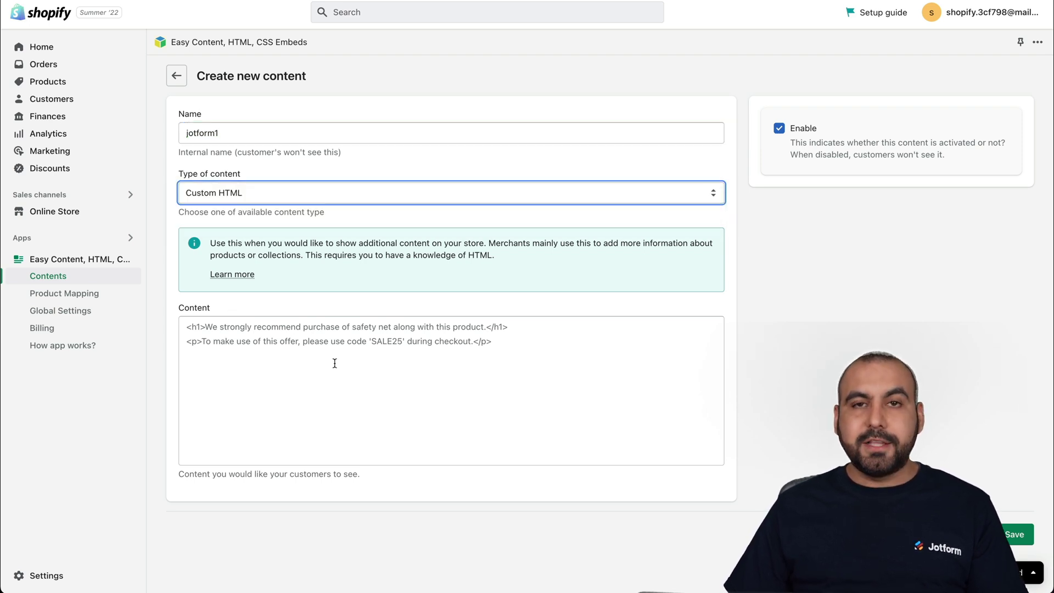
{"action": "left_click", "coordinate": [335, 364]}
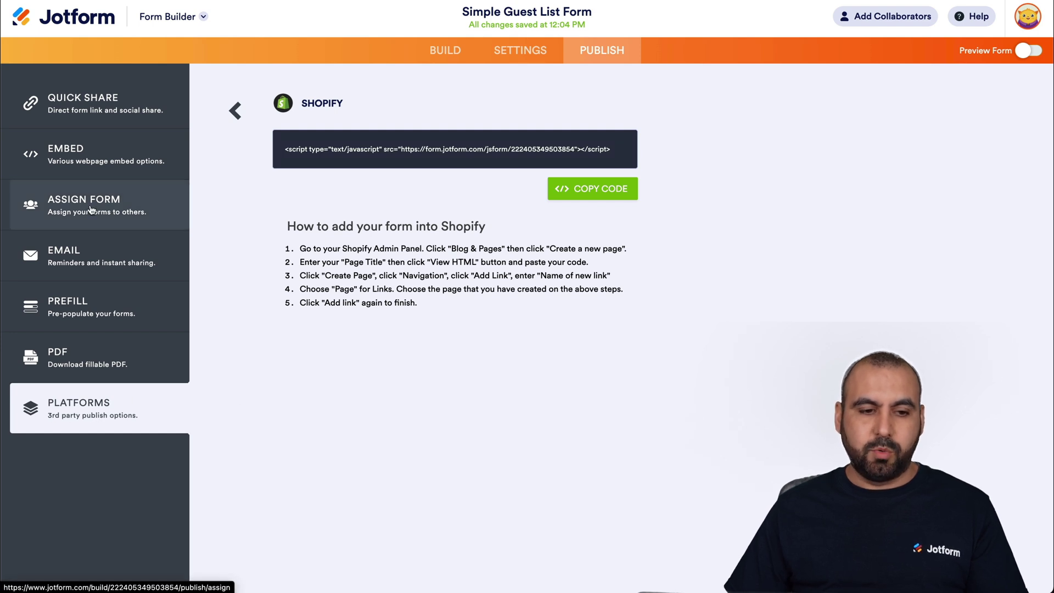
Step: Copy the form's IFRAME embed code from Jotform's Embed publishing options
{"action": "left_click", "coordinate": [83, 158]}
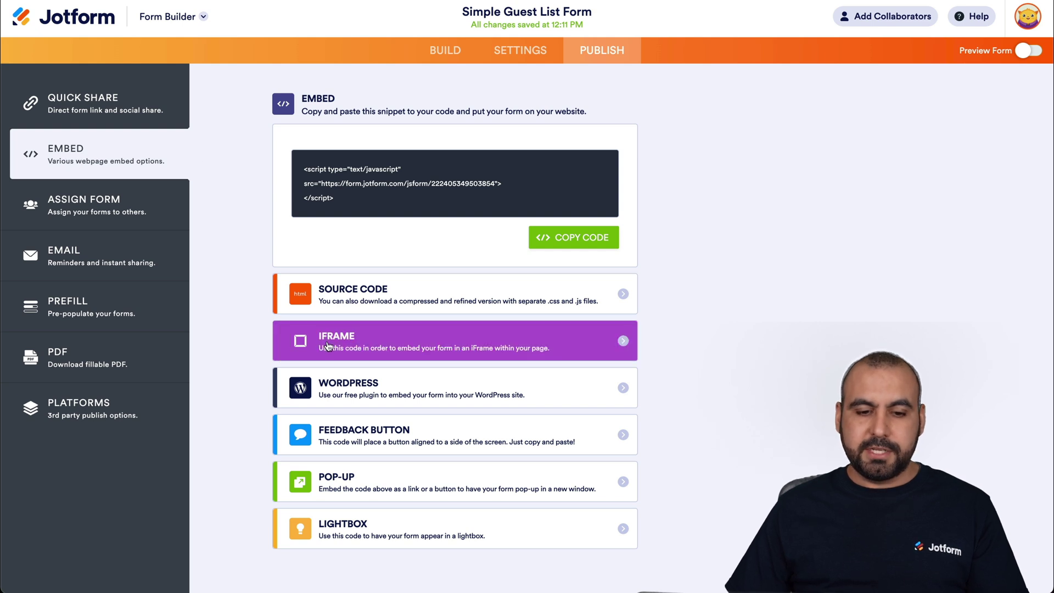
{"action": "left_click", "coordinate": [330, 345]}
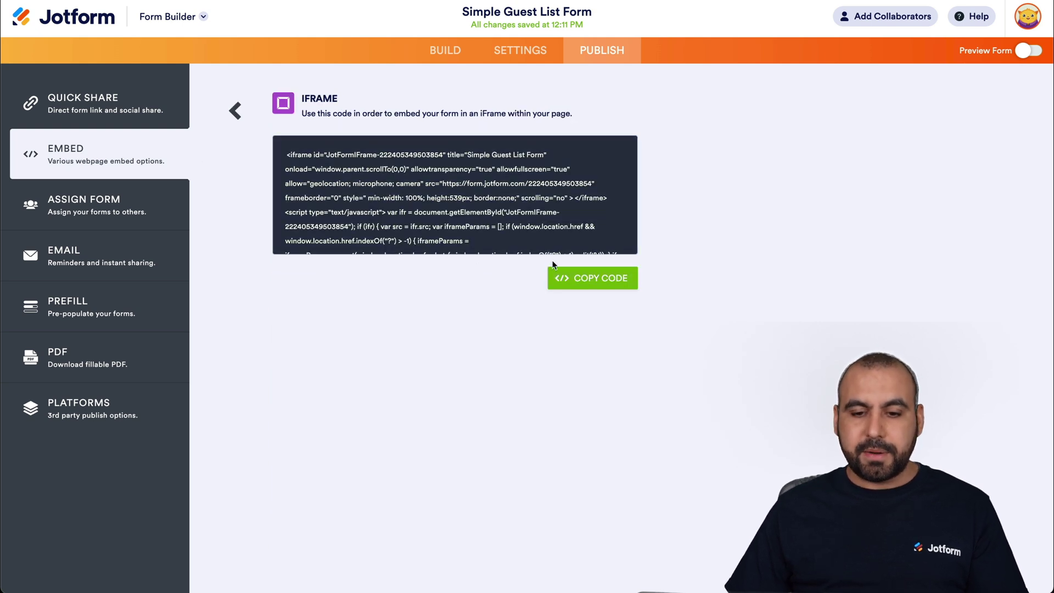
{"action": "left_click", "coordinate": [600, 278]}
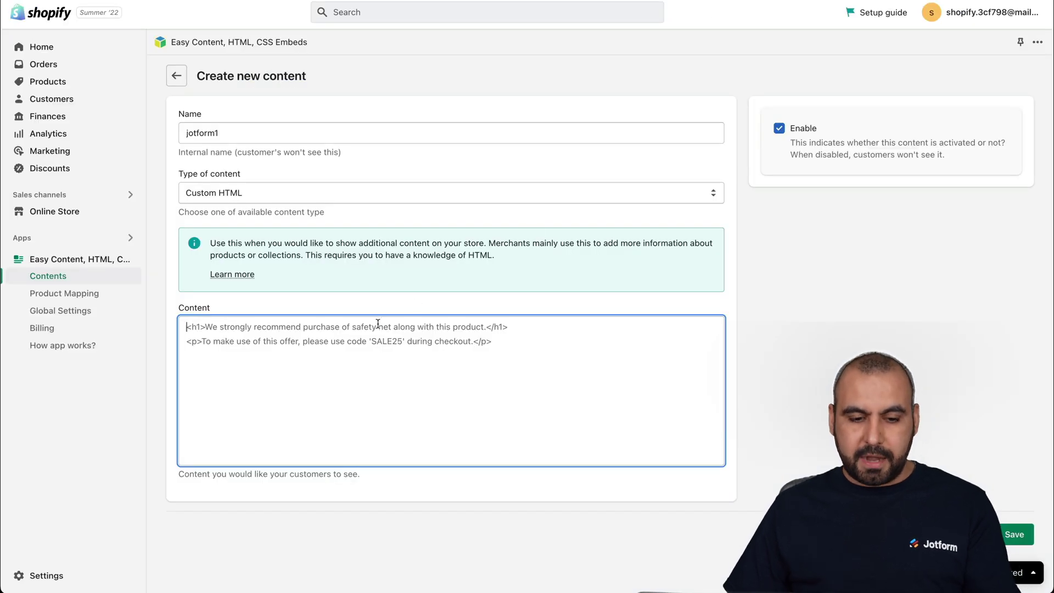
Step: Paste the Jotform iframe code into the jotform1 content and save it
{"action": "key", "text": "super+v"}
{"action": "scroll", "coordinate": [707, 426], "scroll_direction": "down", "scroll_amount": 7}
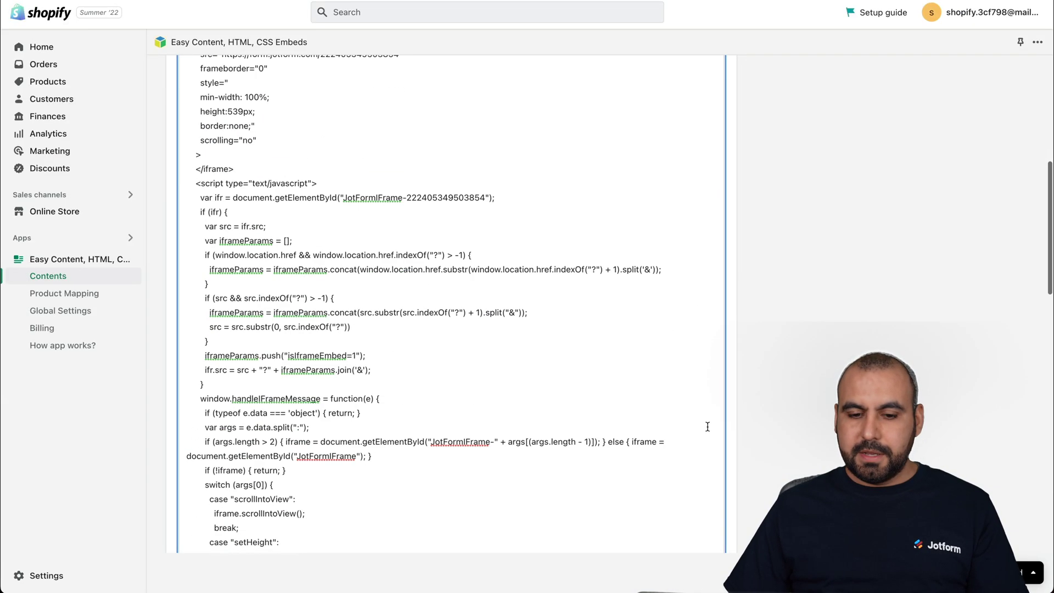
{"action": "scroll", "coordinate": [708, 426], "scroll_direction": "down", "scroll_amount": 15}
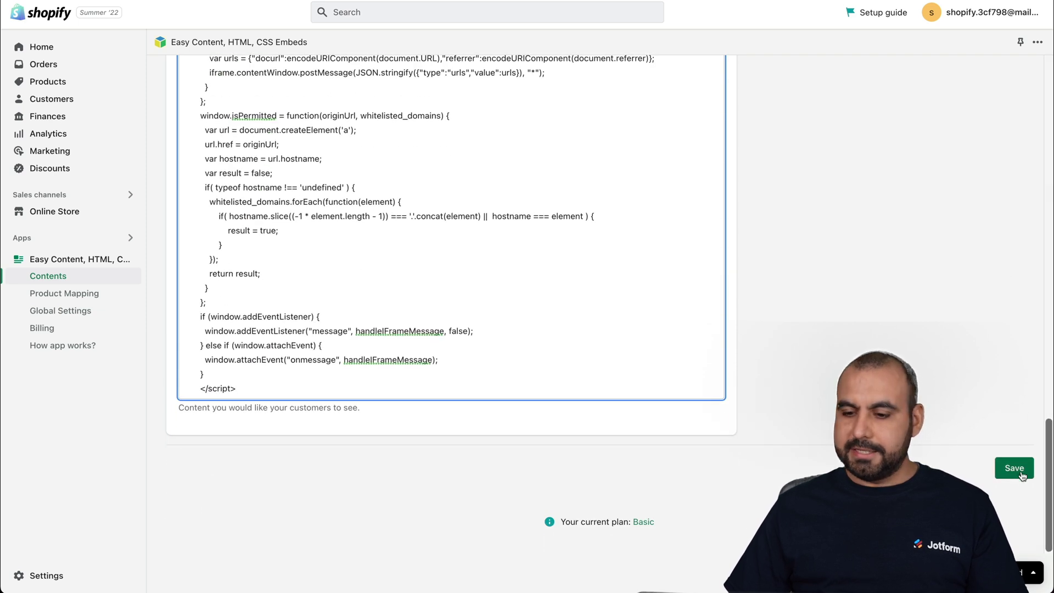
{"action": "left_click", "coordinate": [1021, 474]}
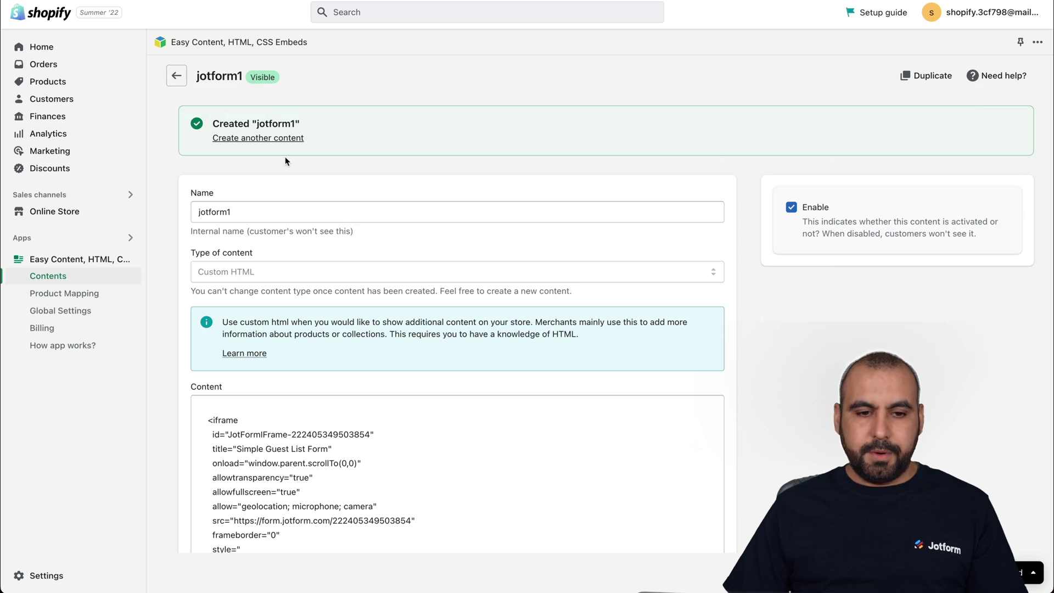
Step: Copy the jotform1 embed code to the clipboard from Contents, then go to Online Store themes
{"action": "left_click", "coordinate": [180, 76]}
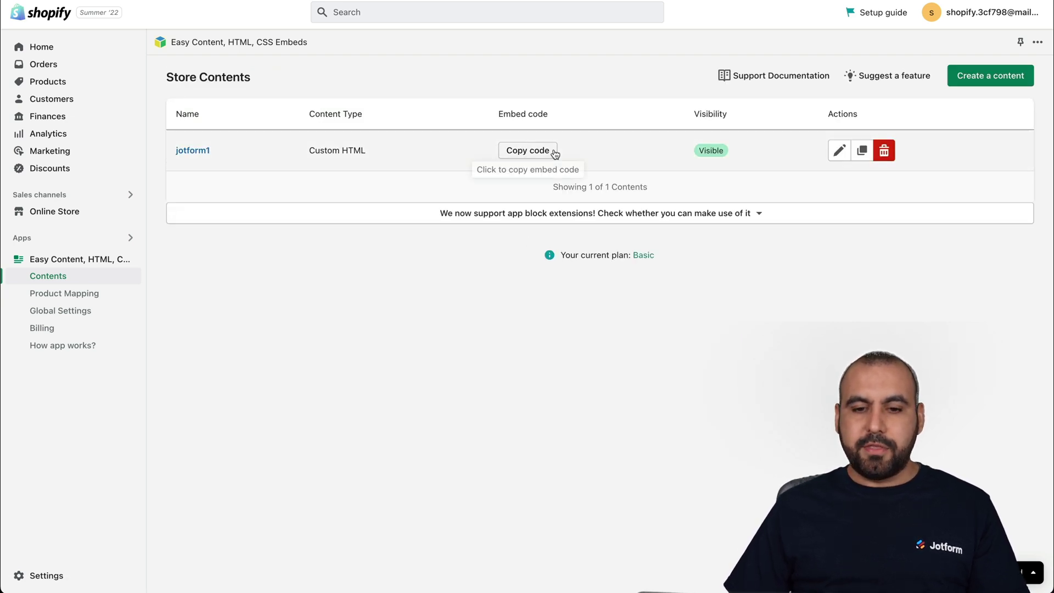
{"action": "left_click", "coordinate": [554, 152]}
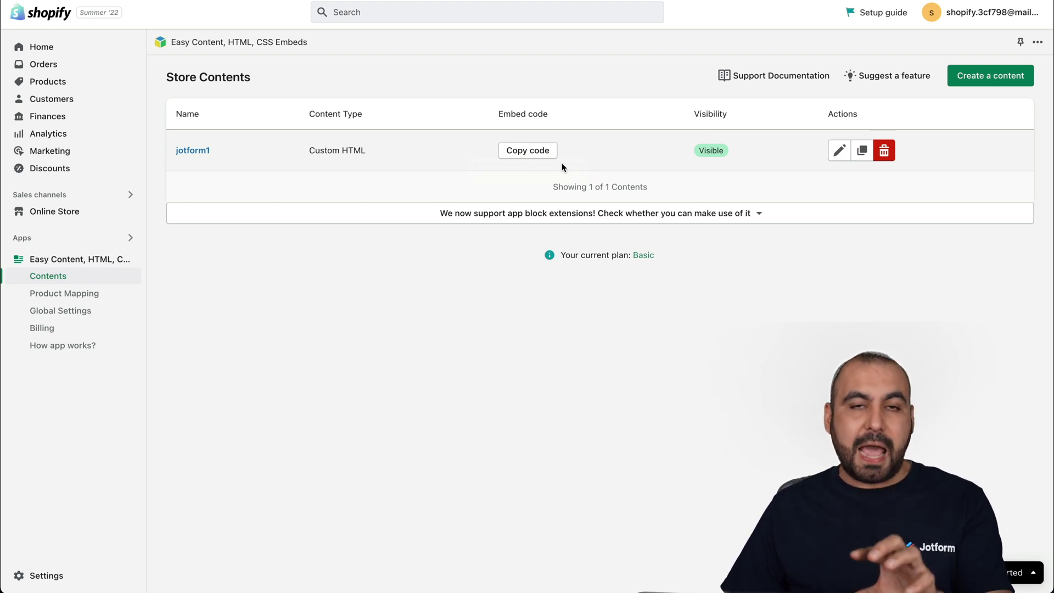
{"action": "left_click", "coordinate": [529, 156]}
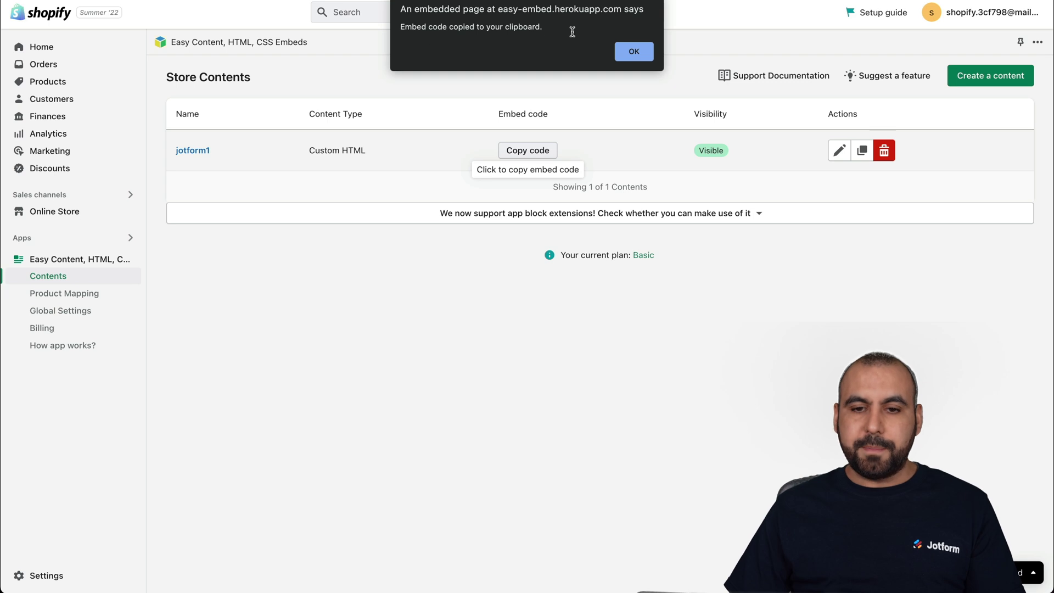
{"action": "left_click", "coordinate": [634, 51]}
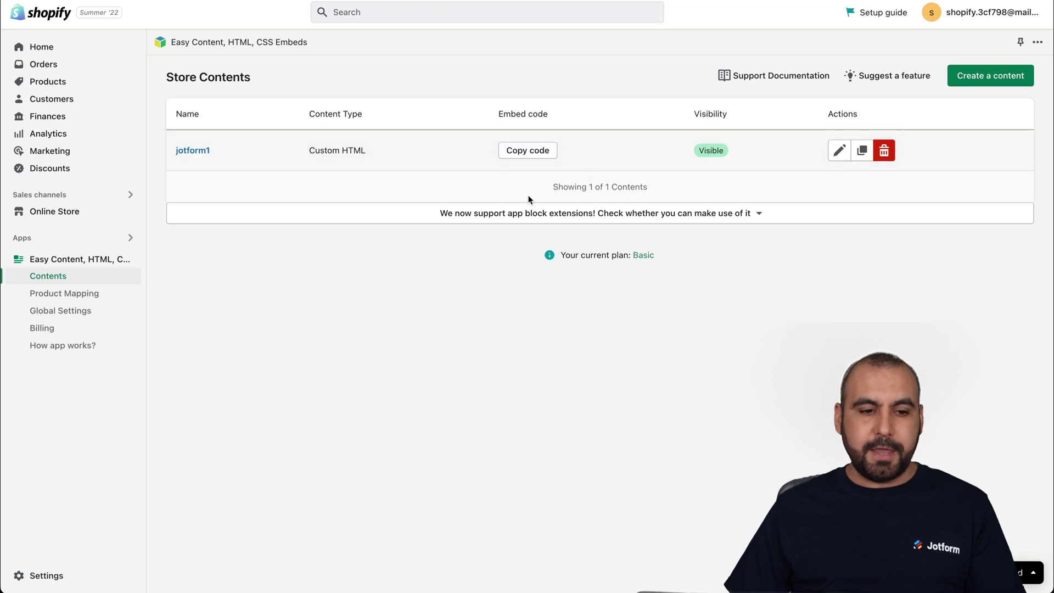
{"action": "left_click", "coordinate": [66, 214]}
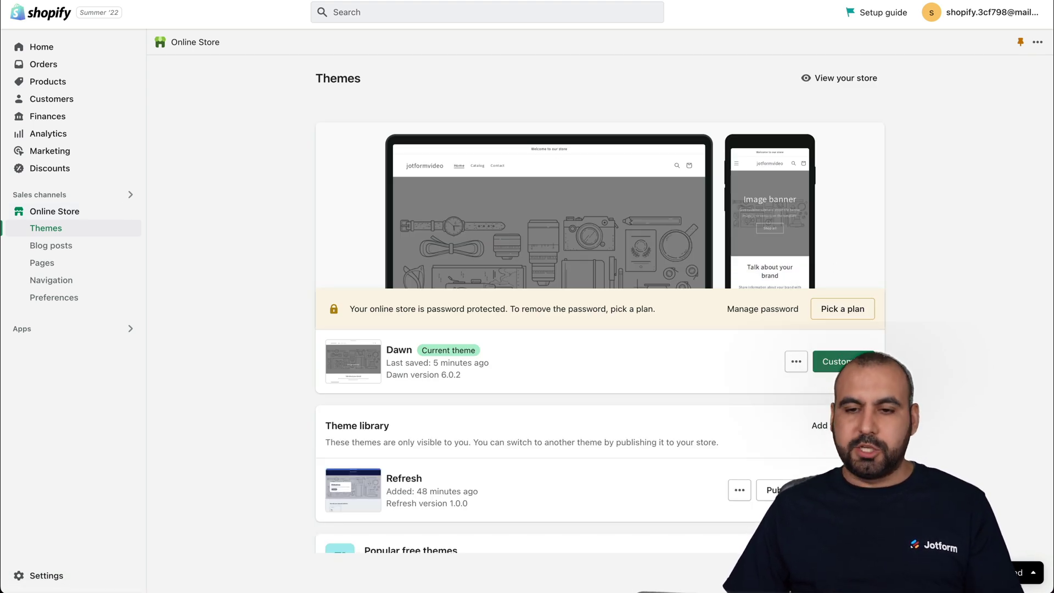
Step: Open the Dawn theme's editor and browse the Add section list for the home page
{"action": "left_click", "coordinate": [549, 231]}
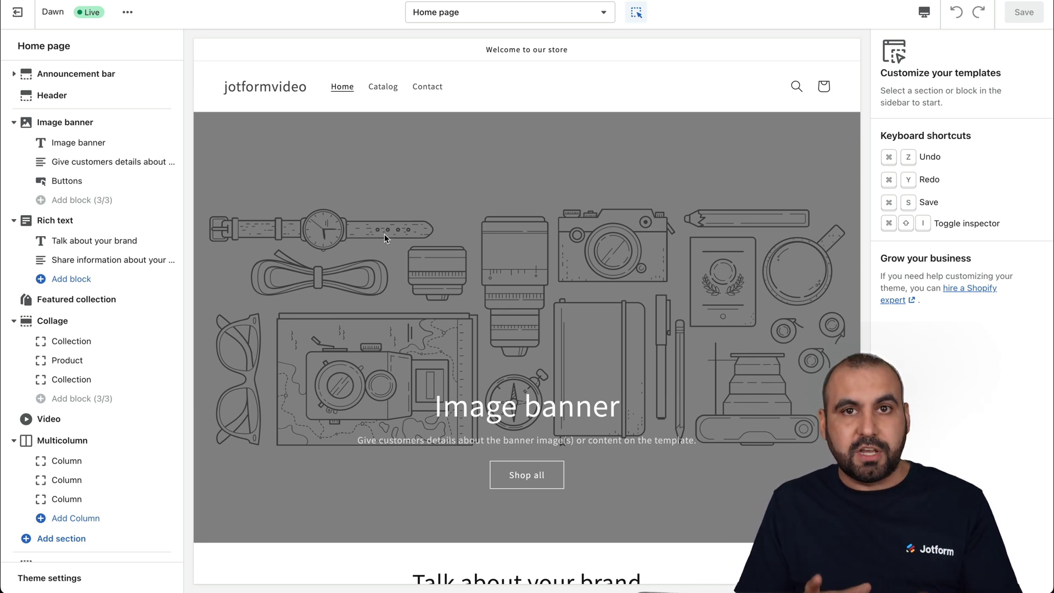
{"action": "scroll", "coordinate": [384, 235], "scroll_direction": "down", "scroll_amount": 4}
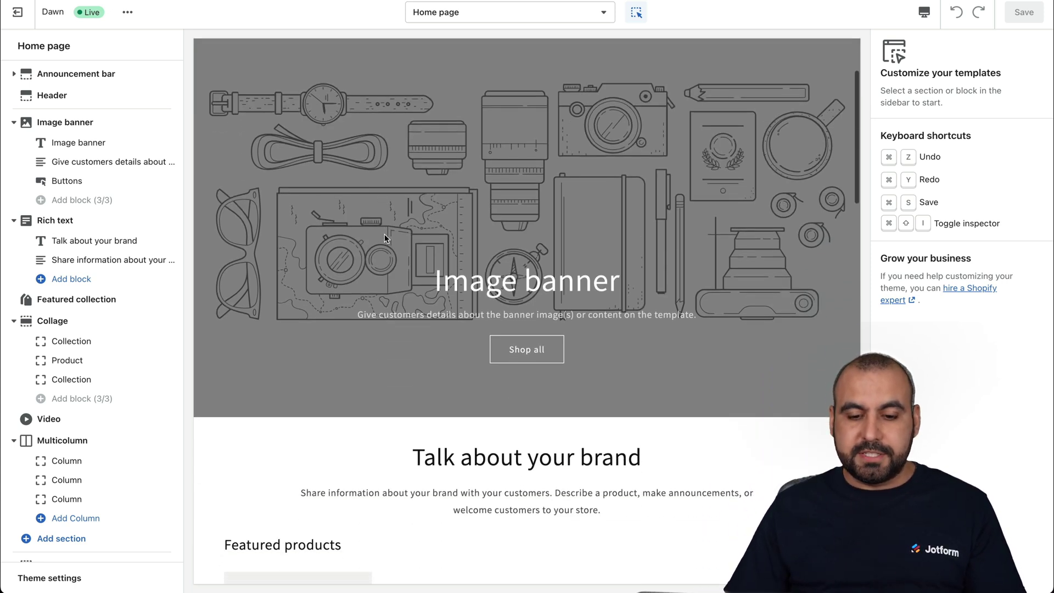
{"action": "left_click", "coordinate": [526, 332]}
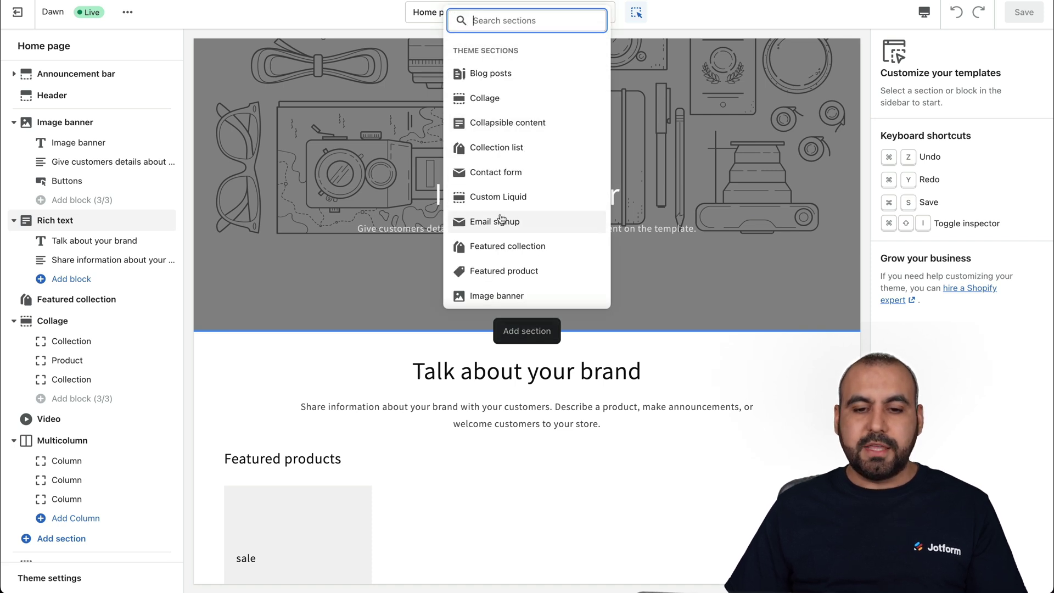
{"action": "scroll", "coordinate": [501, 218], "scroll_direction": "down", "scroll_amount": 3}
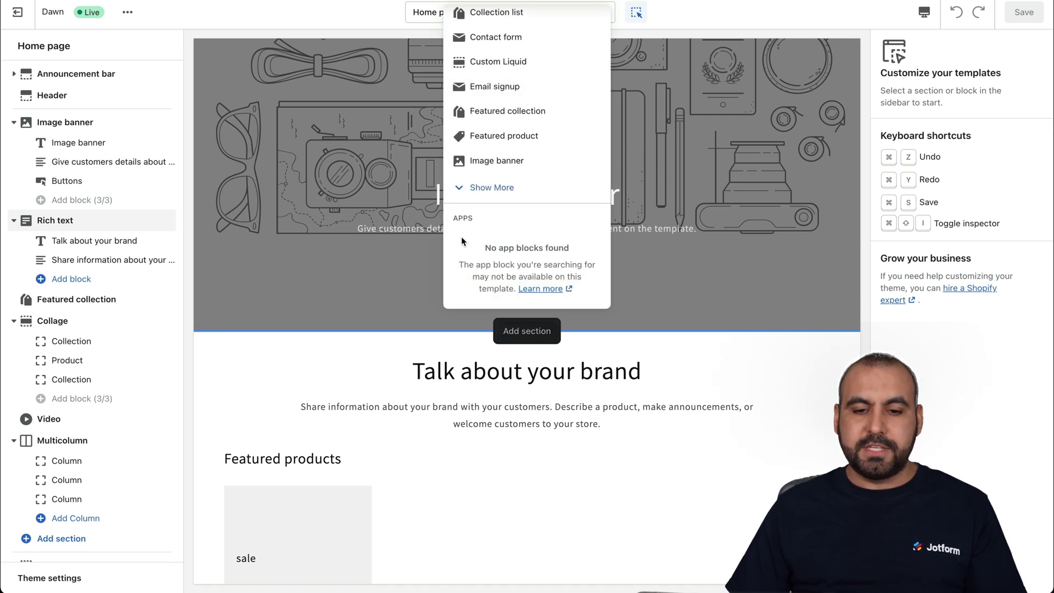
{"action": "left_click", "coordinate": [703, 388]}
Step: Switch the editor to the Products > Default product template and select its Image with text section
{"action": "left_click", "coordinate": [703, 389]}
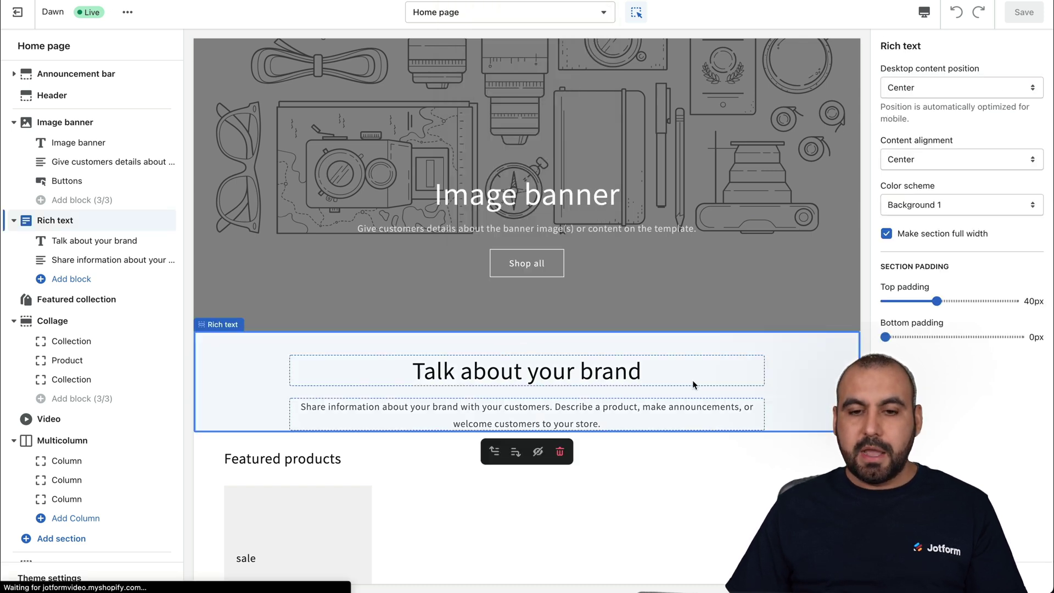
{"action": "left_click", "coordinate": [528, 11]}
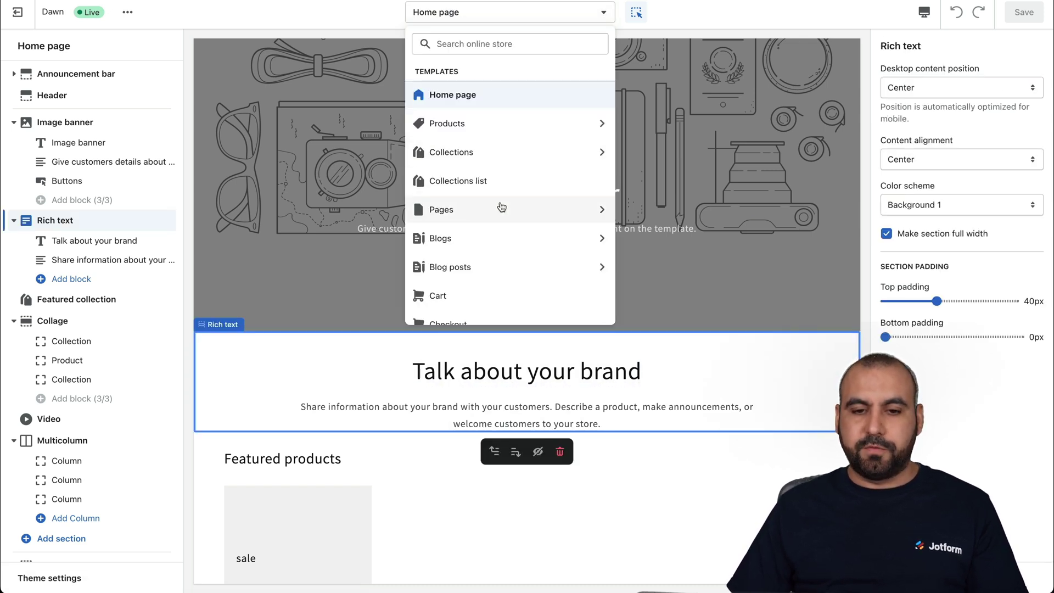
{"action": "left_click", "coordinate": [511, 124]}
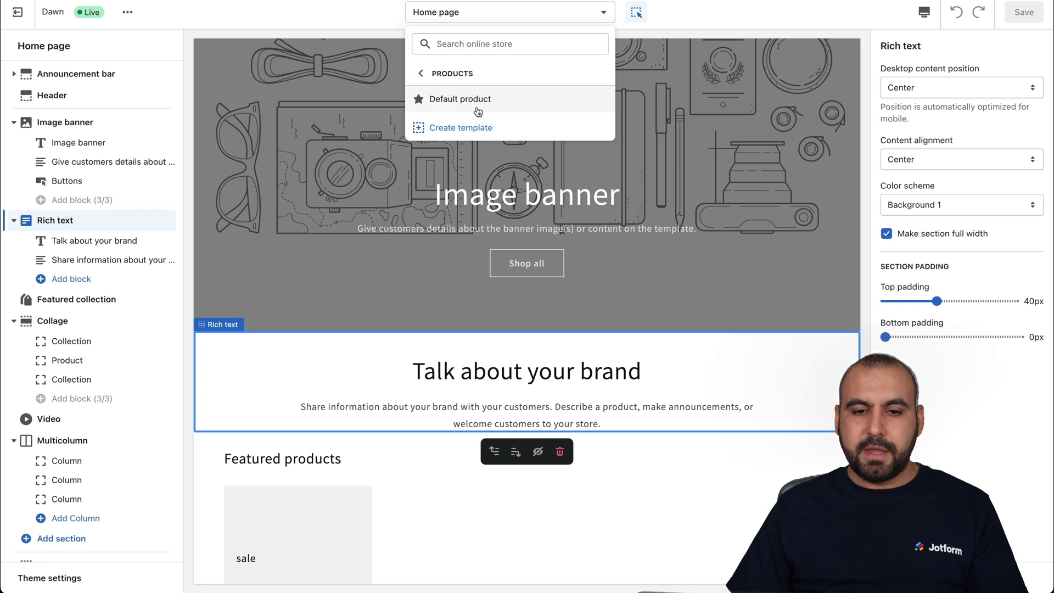
{"action": "left_click", "coordinate": [477, 103]}
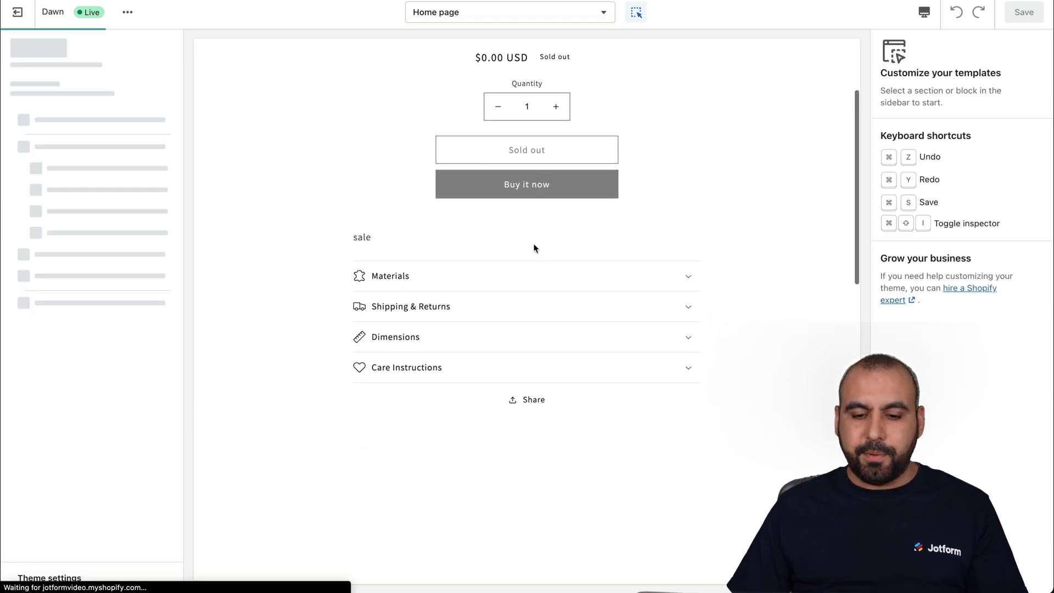
{"action": "scroll", "coordinate": [536, 372], "scroll_direction": "down", "scroll_amount": 8}
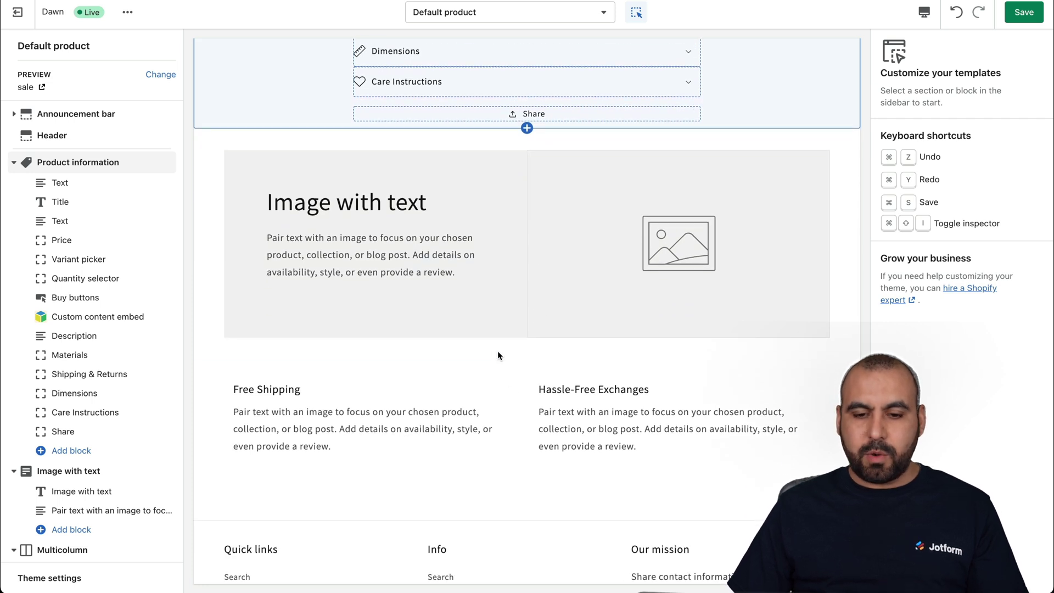
{"action": "left_click", "coordinate": [499, 351]}
{"action": "left_click", "coordinate": [651, 394]}
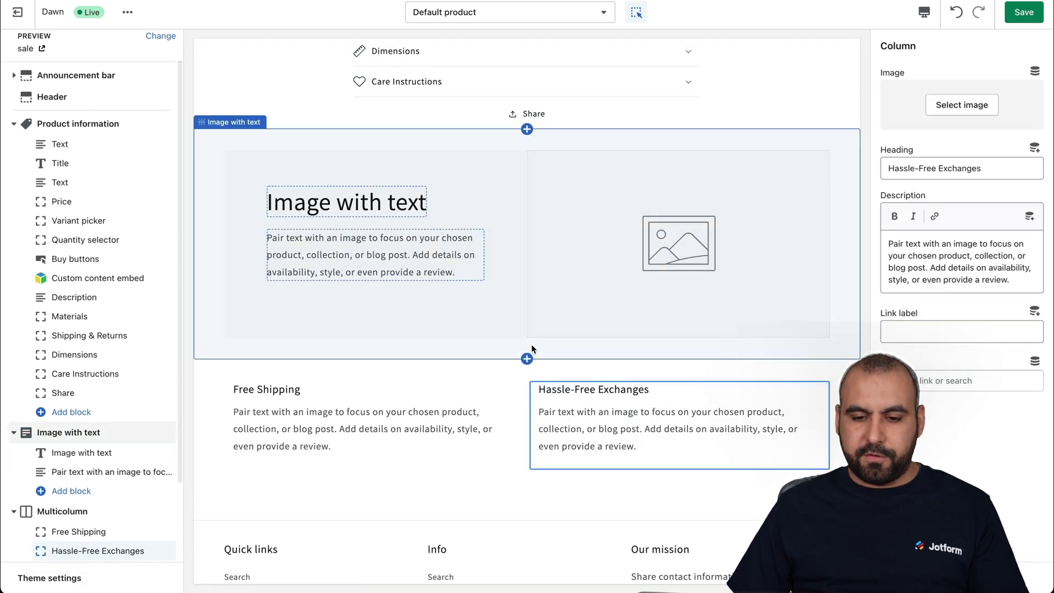
Step: Add a Custom content embed app section below Image with text, paste in the embed code, and enable rendering on all products
{"action": "left_click", "coordinate": [528, 362]}
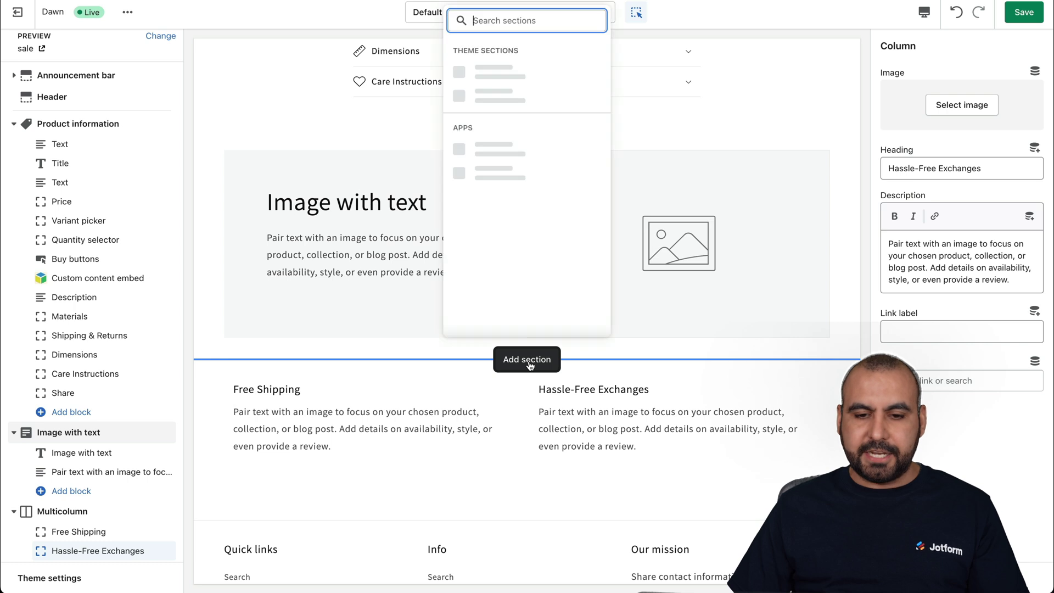
{"action": "scroll", "coordinate": [475, 168], "scroll_direction": "down", "scroll_amount": 2}
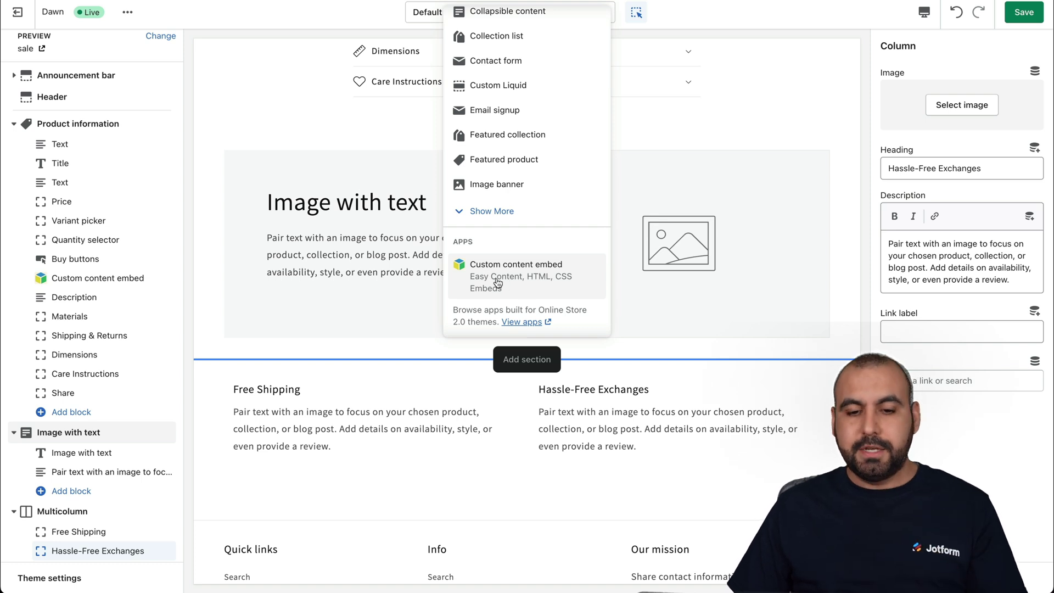
{"action": "left_click", "coordinate": [516, 280]}
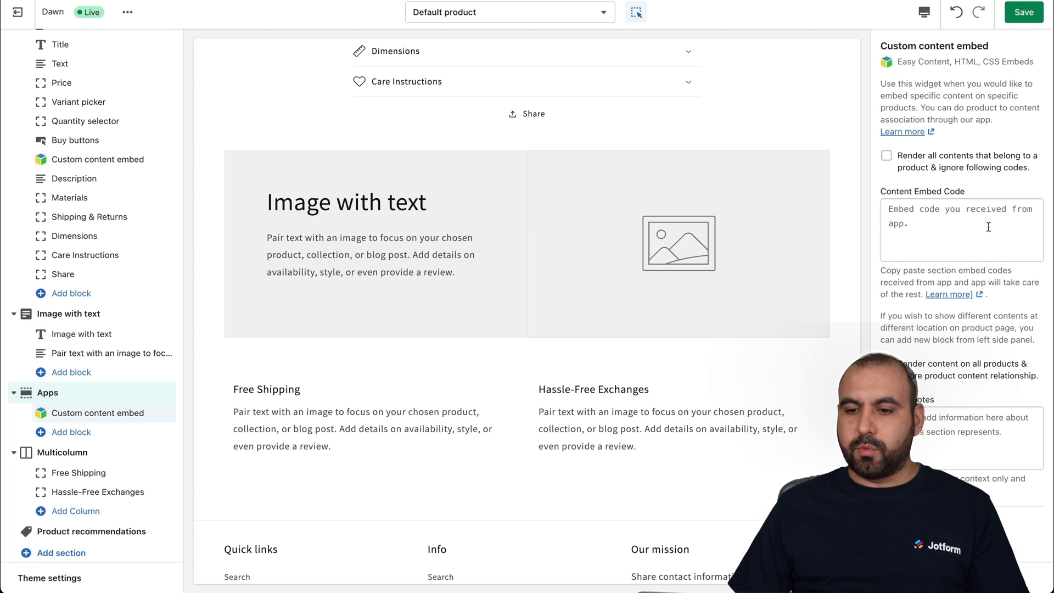
{"action": "left_click", "coordinate": [932, 225]}
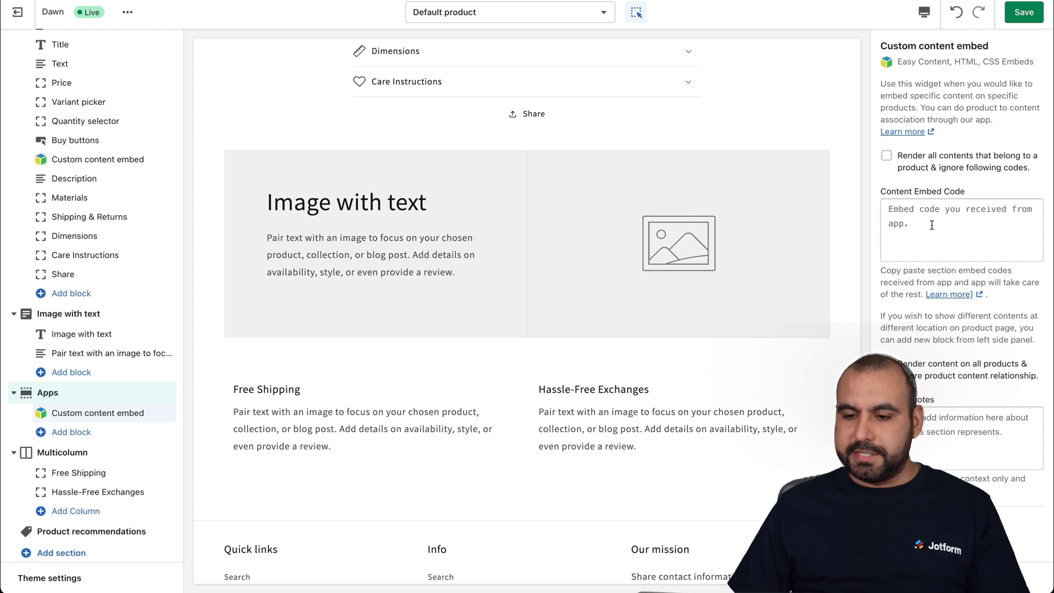
{"action": "key", "text": "ctrl+v"}
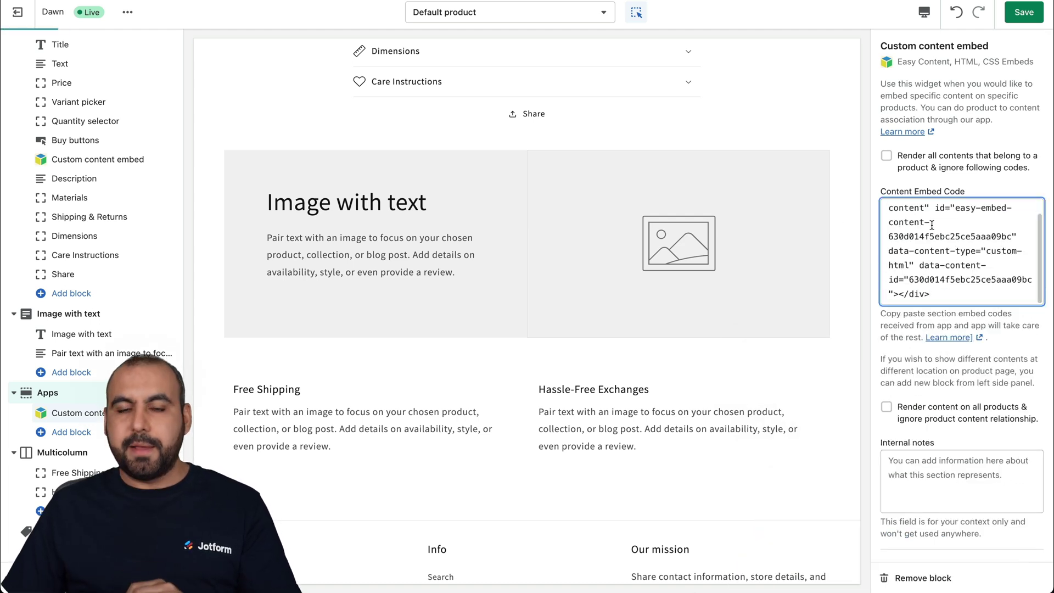
{"action": "left_click", "coordinate": [998, 314]}
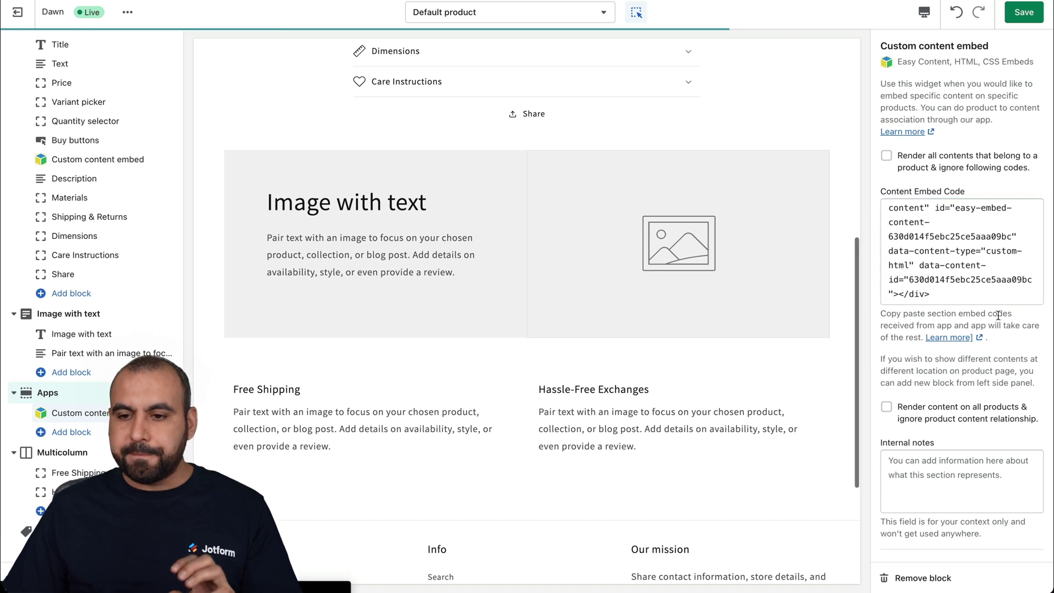
{"action": "left_click", "coordinate": [887, 409]}
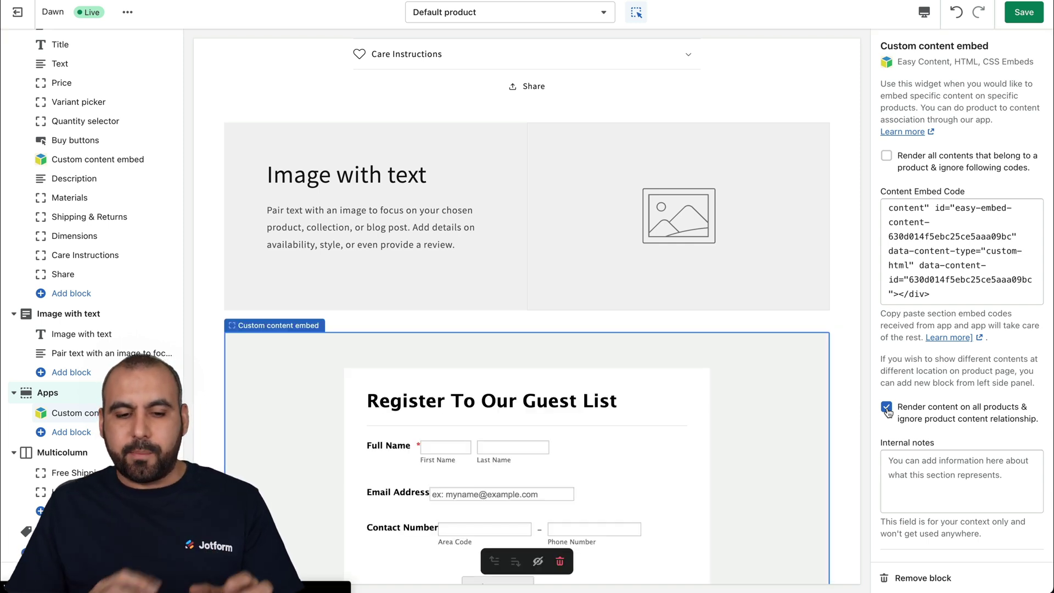
Step: Scroll the preview to show the full Register To Our Guest List form and its Submit Form button
{"action": "scroll", "coordinate": [590, 391], "scroll_direction": "down", "scroll_amount": 4}
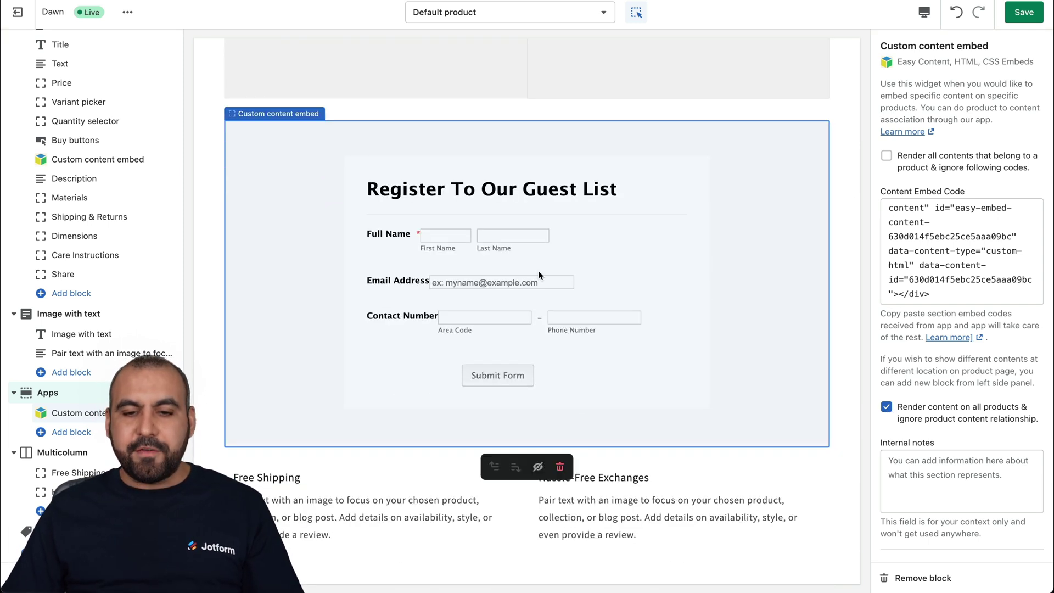